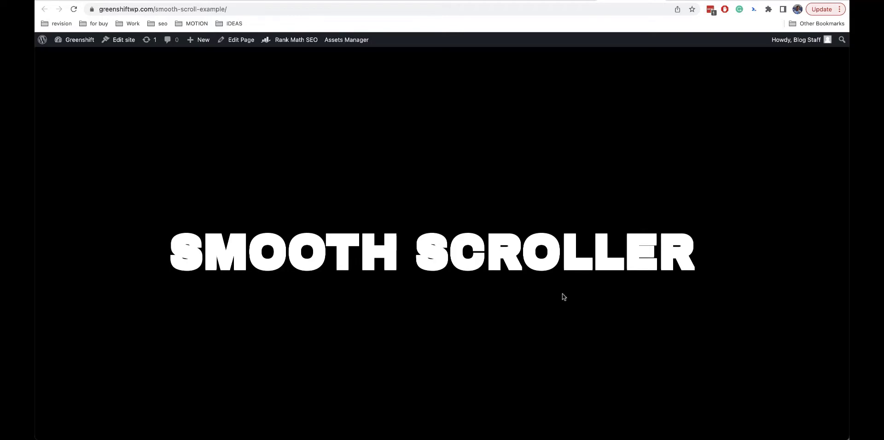
# Preview the scrolling effects on the published Smooth Scroll Example page, from the skewed images to the reveal effect
pyautogui.scroll(-10, 563, 294)
pyautogui.scroll(-10, 563, 297)
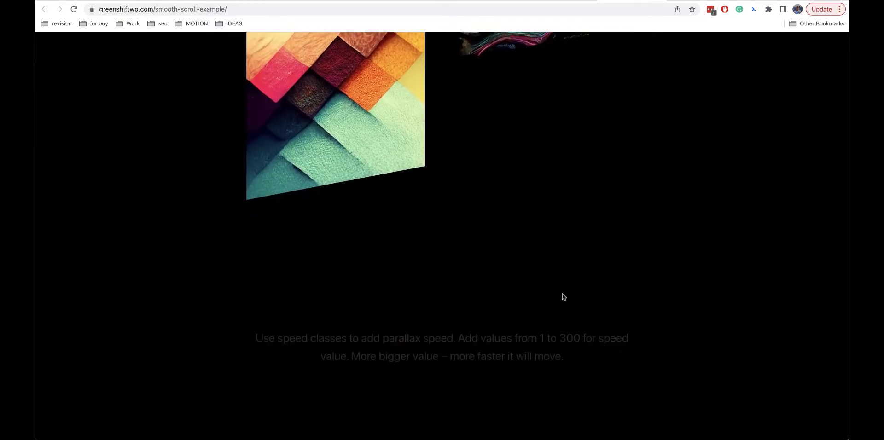
pyautogui.scroll(-15, 562, 296)
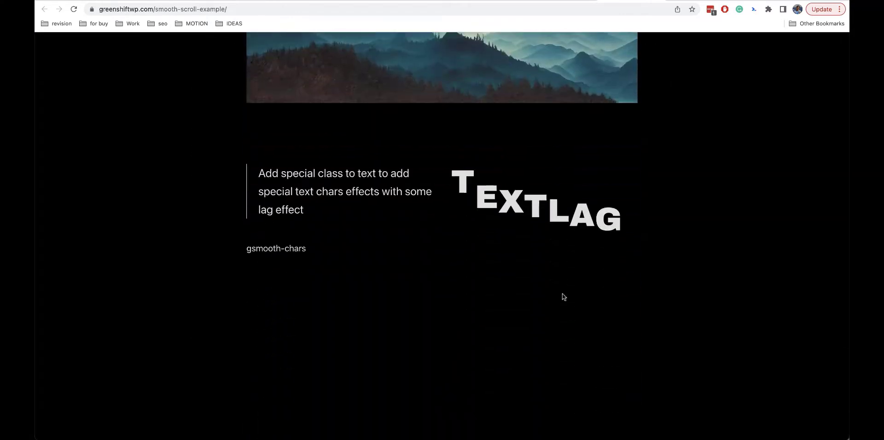
pyautogui.scroll(-10, 563, 297)
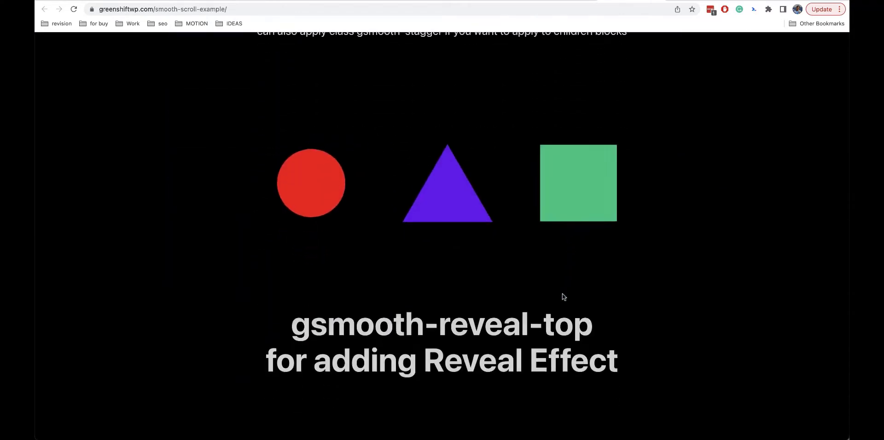
pyautogui.scroll(20, 562, 294)
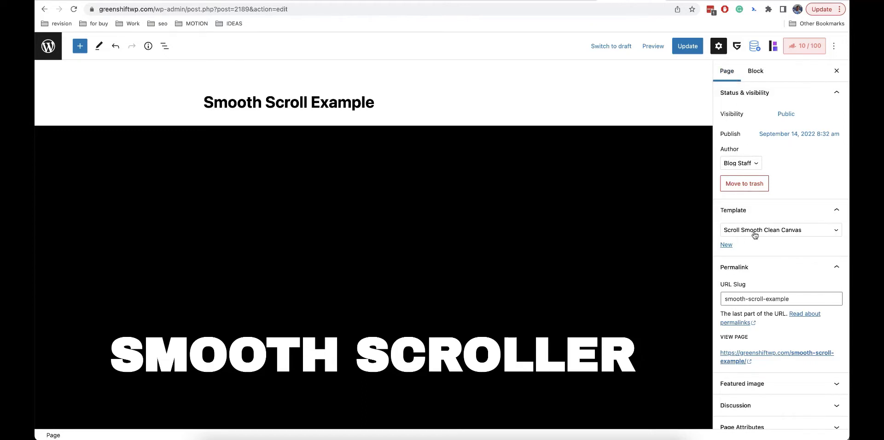
pyautogui.rightClick(778, 354)
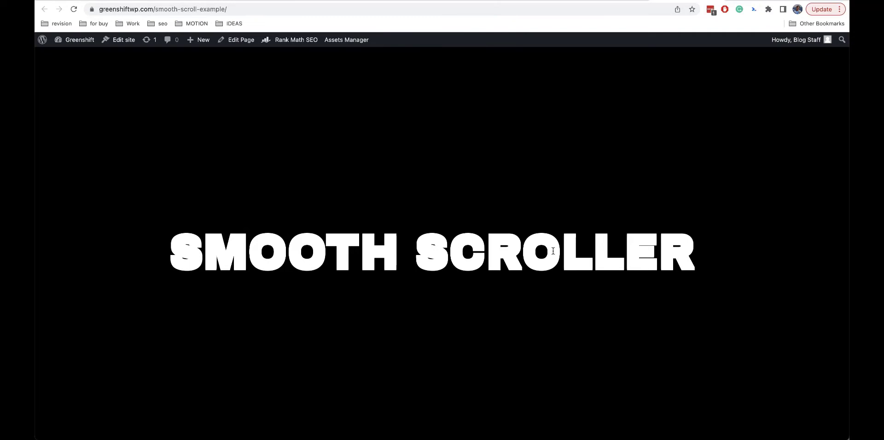
pyautogui.scroll(-20, 553, 252)
pyautogui.scroll(-20, 553, 250)
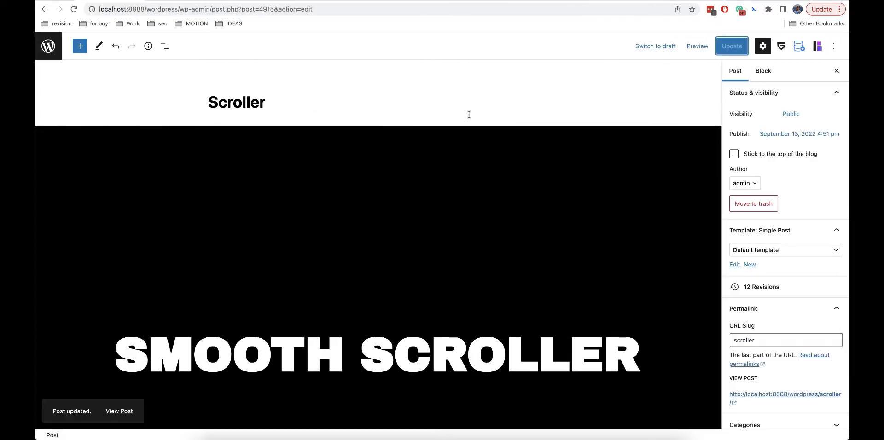
# Insert a Smooth Scroller block directly below the Scroller post's title
pyautogui.press('Return')
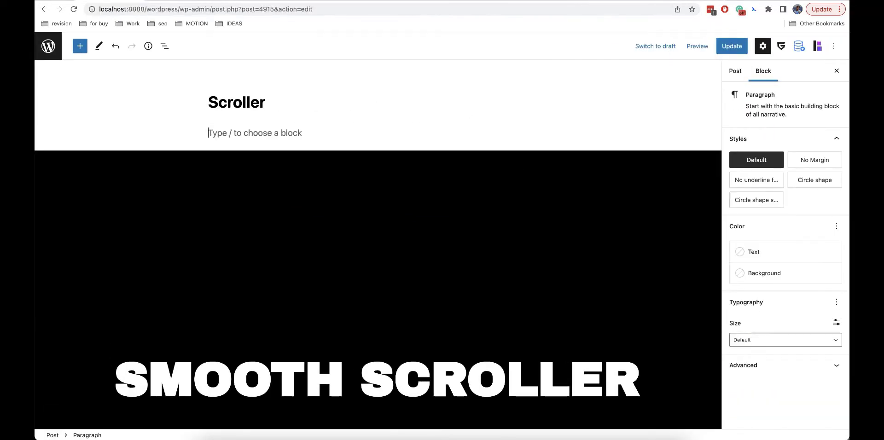
pyautogui.write('/sm')
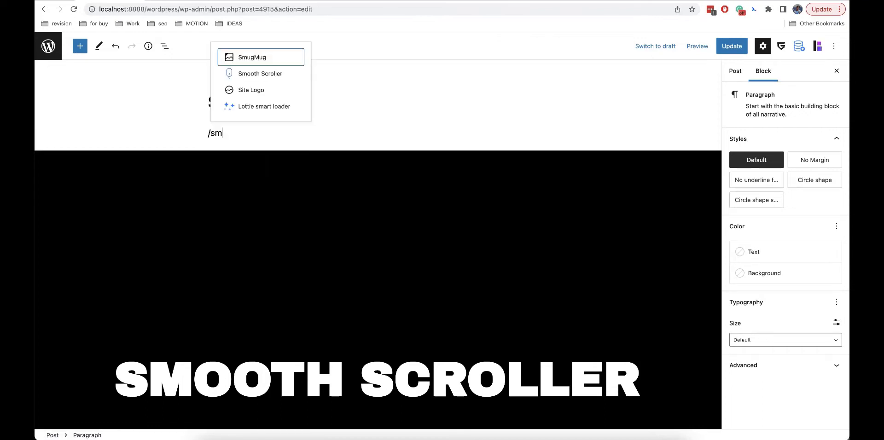
pyautogui.write('oo')
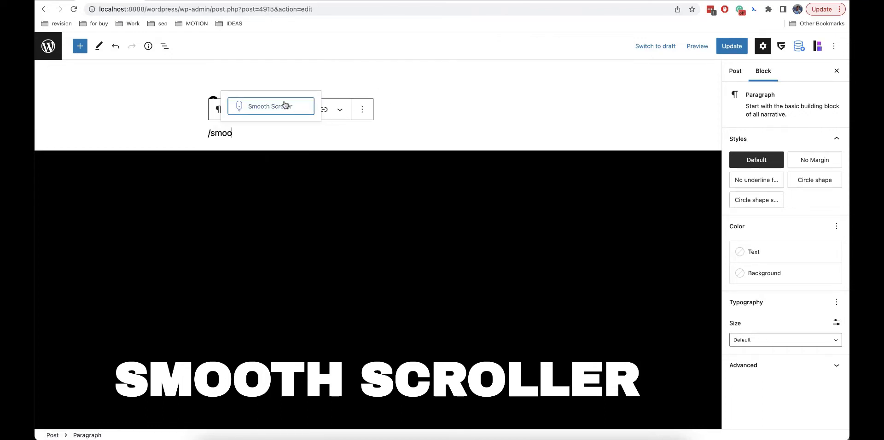
pyautogui.click(286, 104)
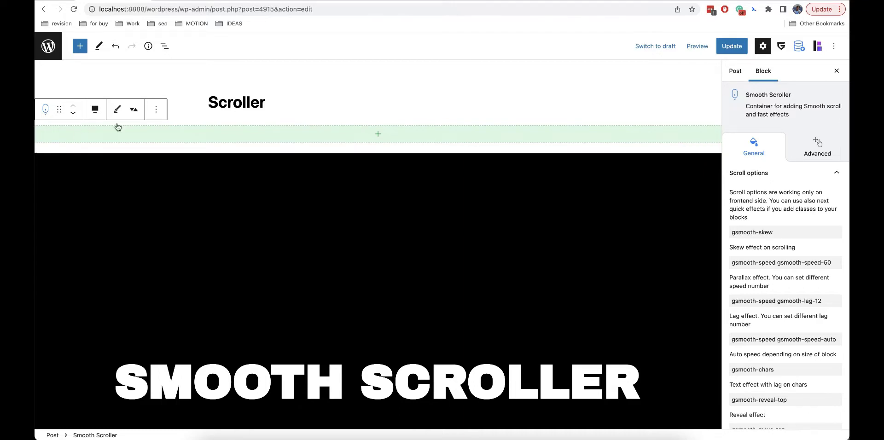
# Review the effect classes and scroll speed settings in the new Smooth Scroller block's options
pyautogui.moveTo(99, 138)
pyautogui.scroll(-2, 787, 251)
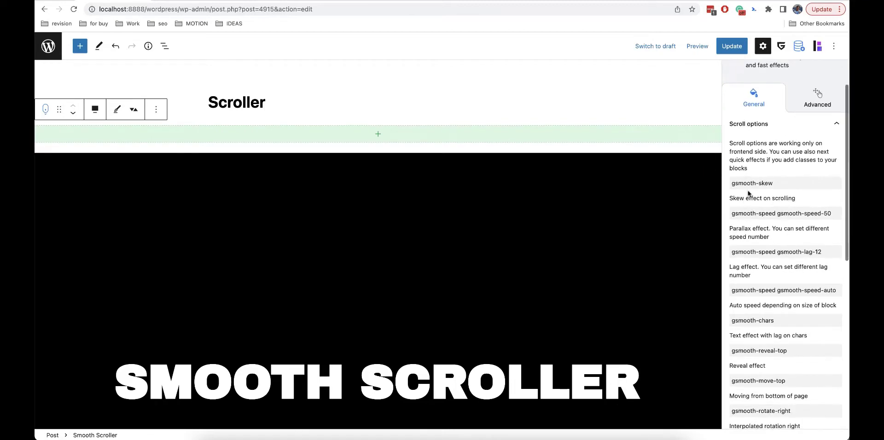
pyautogui.scroll(-2, 792, 193)
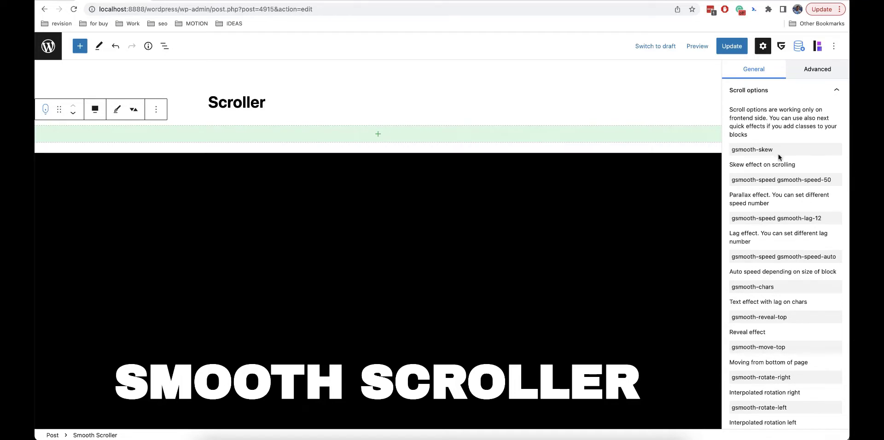
pyautogui.scroll(-4, 778, 156)
pyautogui.scroll(-10, 778, 157)
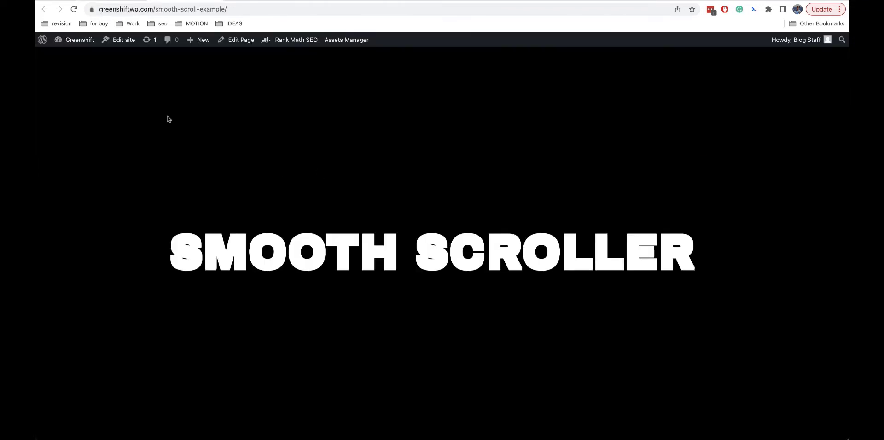
# Examine the skew, lag, rotation and reveal effects on the published demo page
pyautogui.scroll(-15, 169, 119)
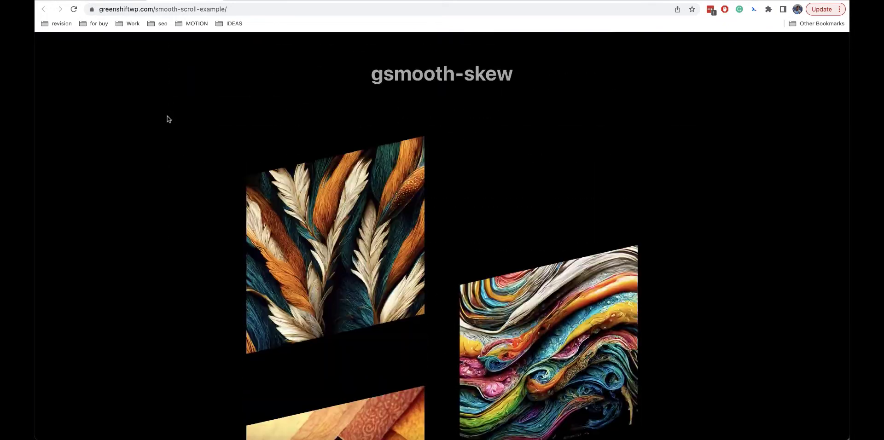
pyautogui.scroll(-15, 169, 119)
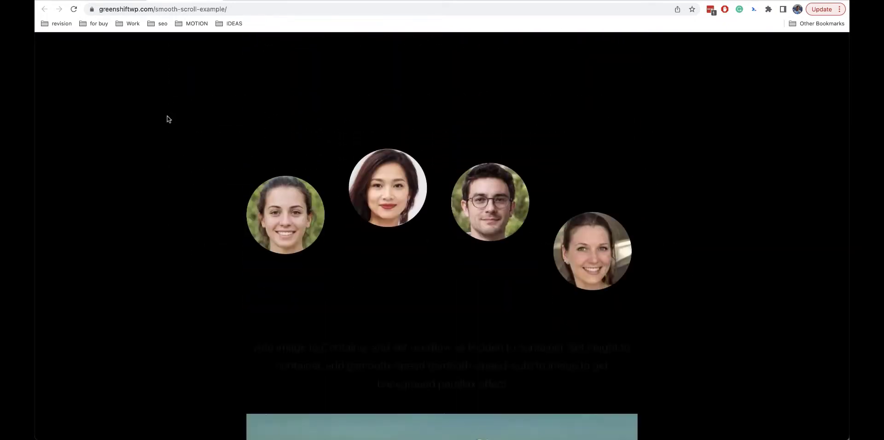
pyautogui.scroll(-15, 169, 119)
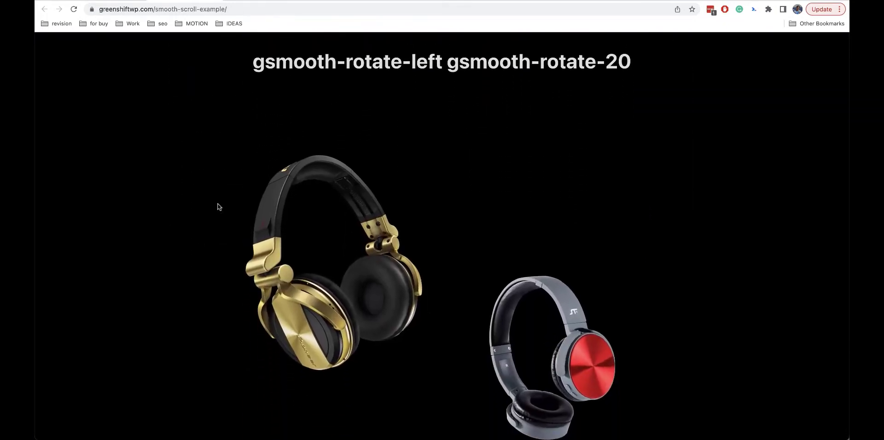
pyautogui.scroll(-15, 218, 204)
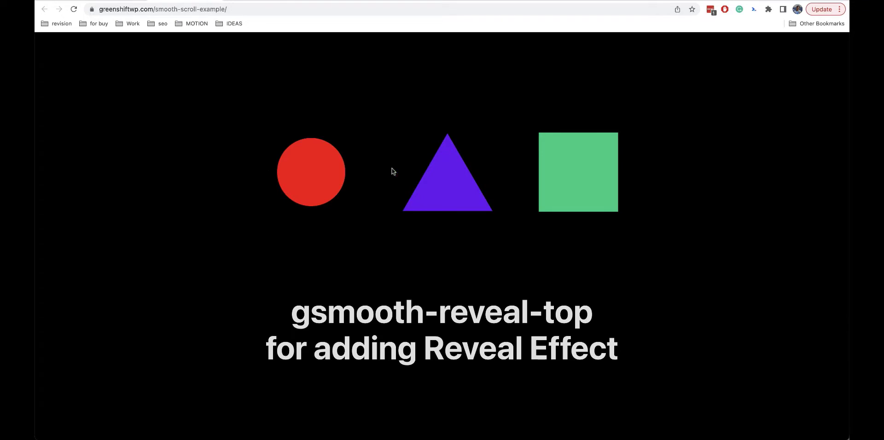
pyautogui.scroll(-10, 302, 189)
pyautogui.scroll(15, 302, 189)
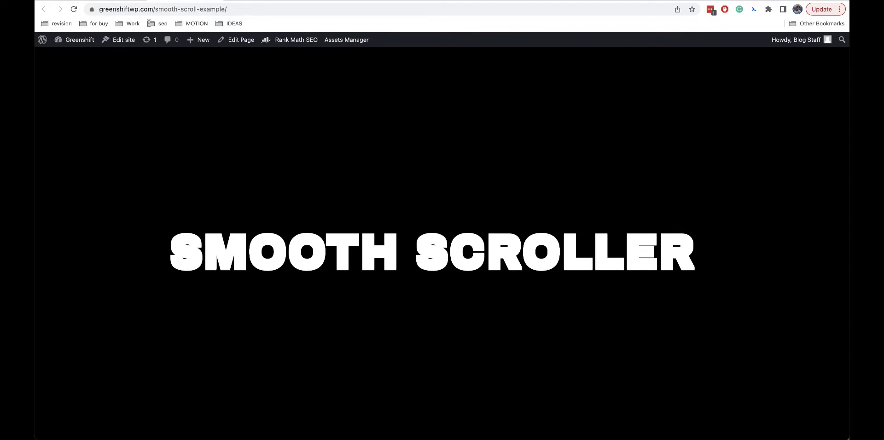
# Return to the Scroller post editor and inspect the additional CSS classes of the SMOOTH SCROLLER heading
pyautogui.hotkey('ctrl', 'Tab')
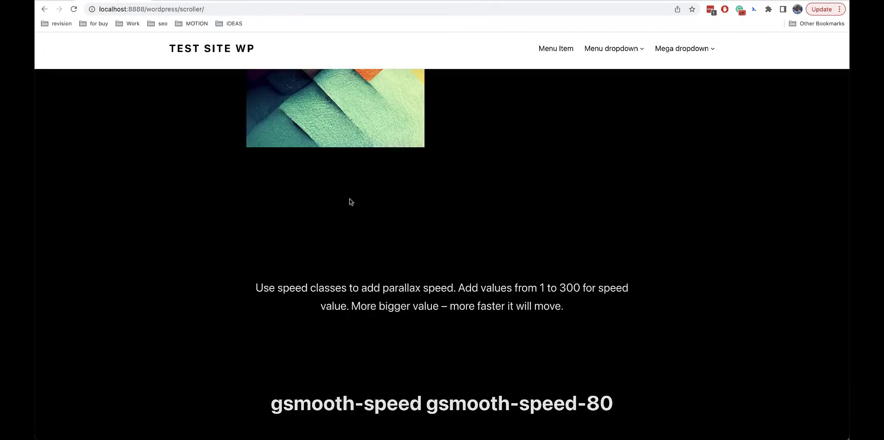
pyautogui.hotkey('ctrl', 'Tab')
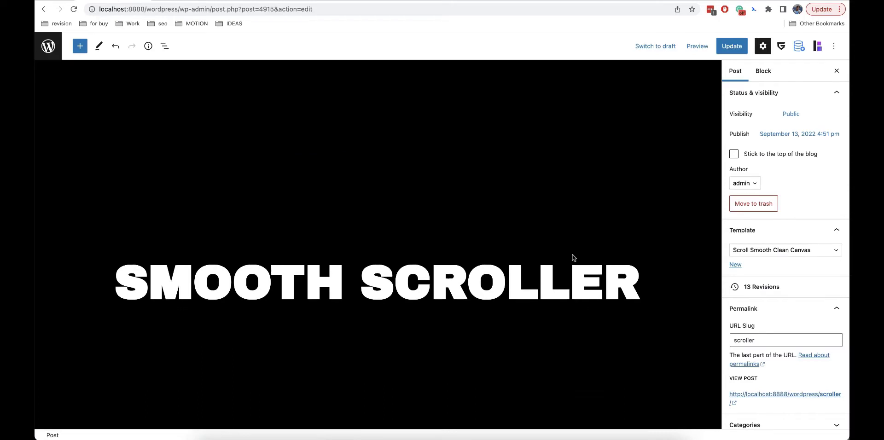
pyautogui.click(552, 272)
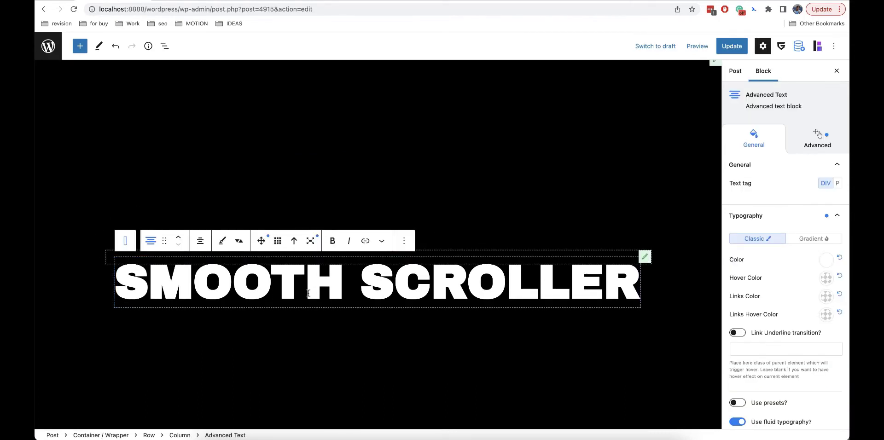
pyautogui.scroll(-10, 438, 312)
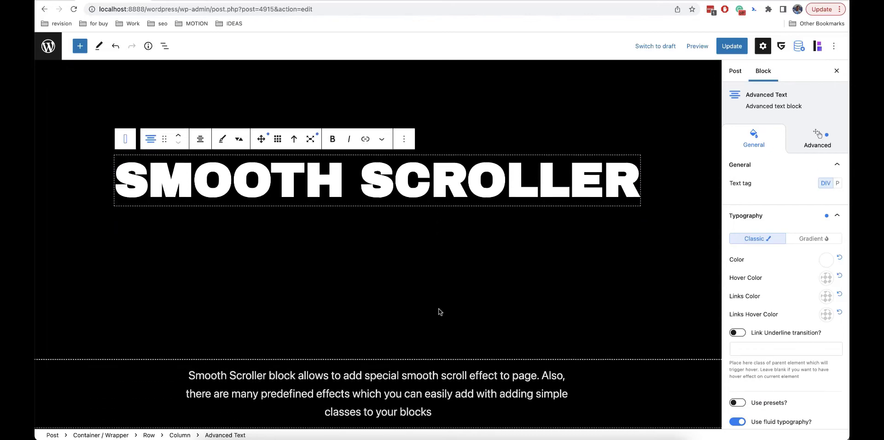
pyautogui.scroll(10, 439, 312)
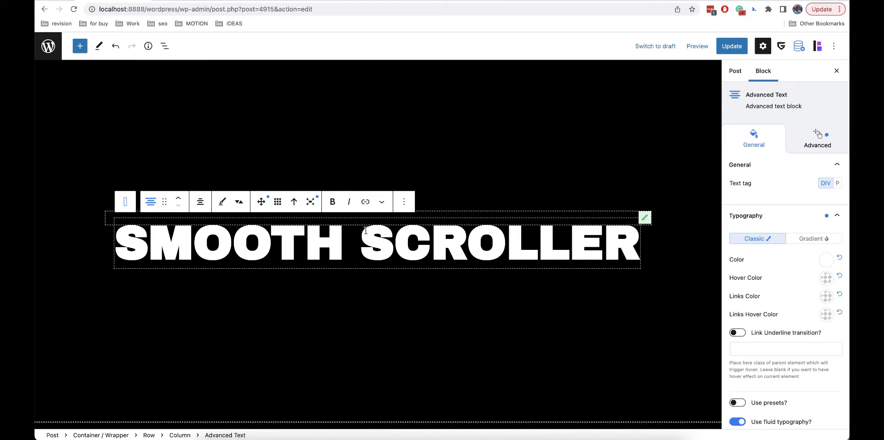
pyautogui.click(818, 139)
pyautogui.scroll(-1, 784, 281)
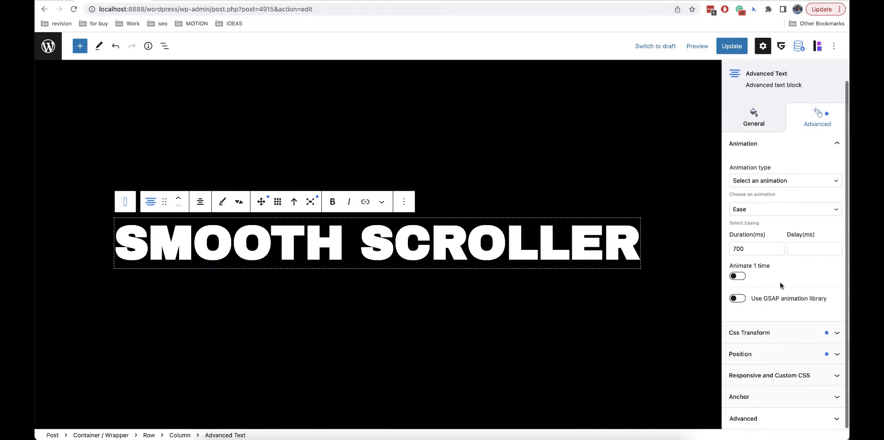
pyautogui.click(770, 419)
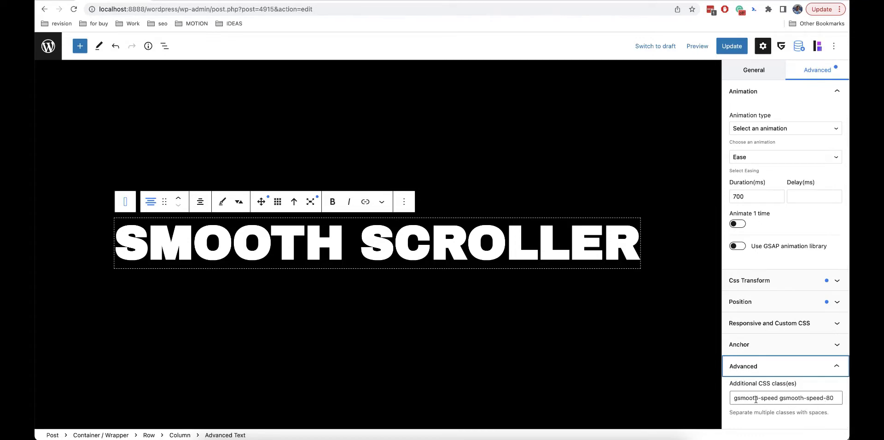
# Look through the post's content sections from the SMOOTH SCROLLER heading down to the gsmooth-skew images
pyautogui.click(560, 222)
pyautogui.scroll(-2, 560, 222)
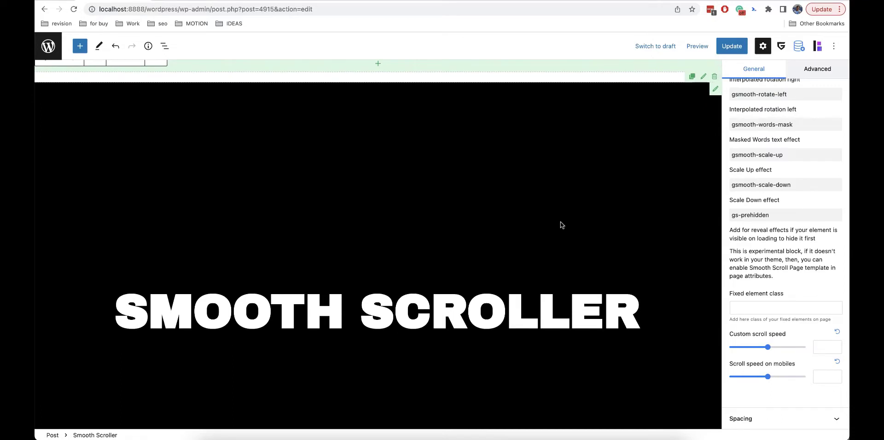
pyautogui.scroll(-2, 560, 222)
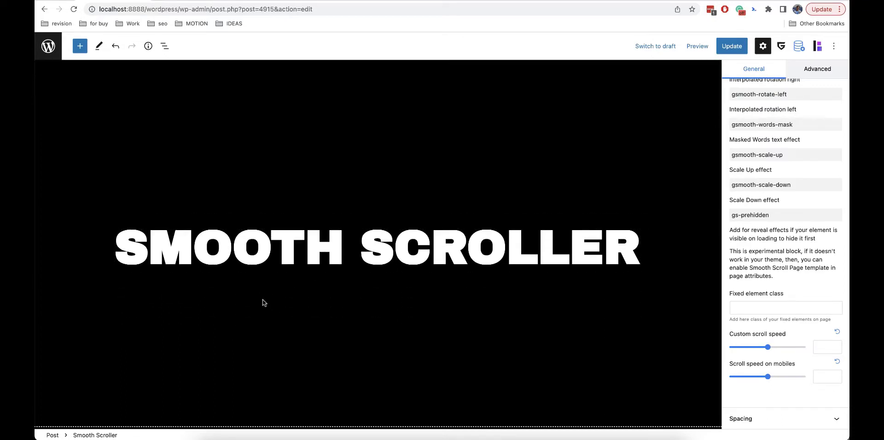
pyautogui.scroll(-5, 263, 310)
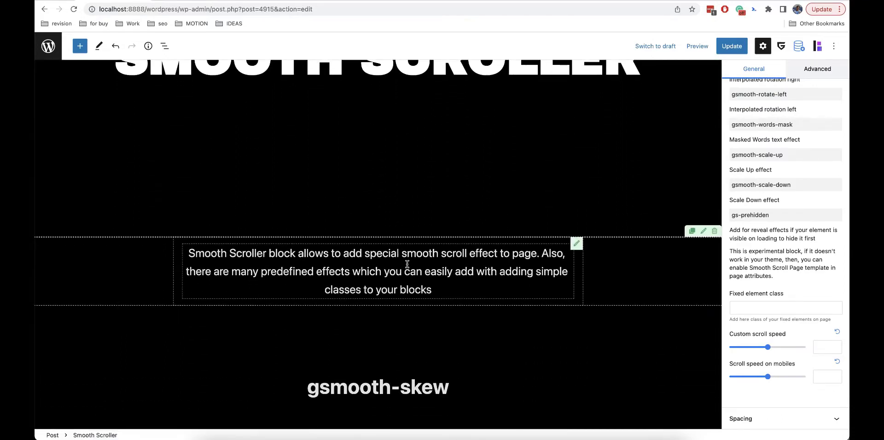
pyautogui.scroll(-5, 407, 264)
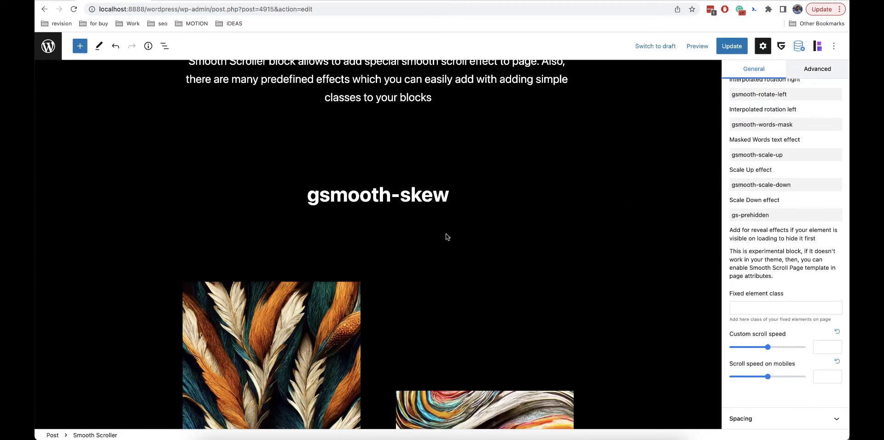
pyautogui.scroll(5, 593, 221)
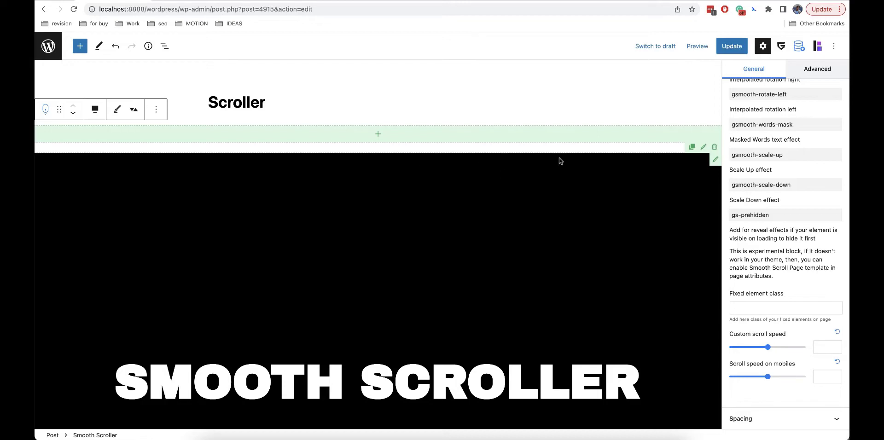
pyautogui.press('Escape')
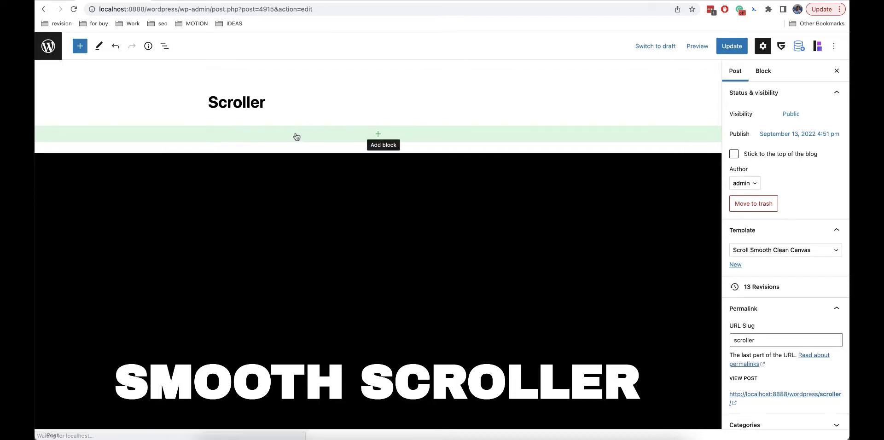
pyautogui.click(297, 136)
pyautogui.click(275, 133)
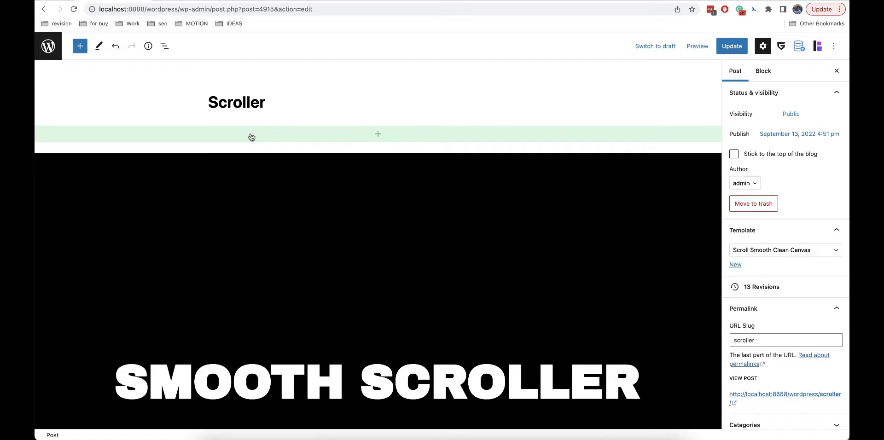
pyautogui.click(251, 137)
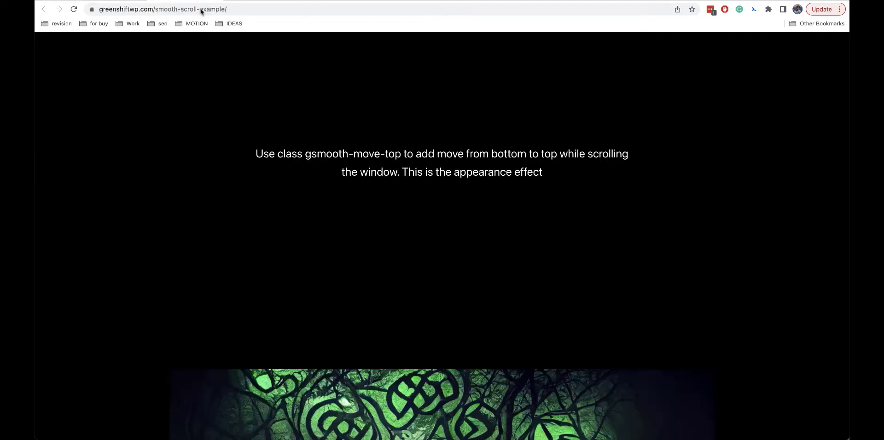
# Check the skew effect on the image gallery of the published Smooth Scroll Example page
pyautogui.scroll(10, 246, 169)
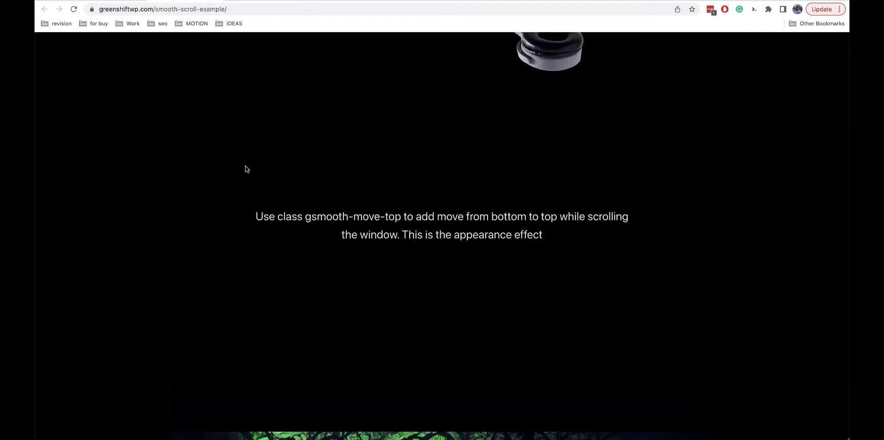
pyautogui.scroll(5, 245, 168)
pyautogui.scroll(-5, 245, 168)
pyautogui.scroll(-7, 245, 169)
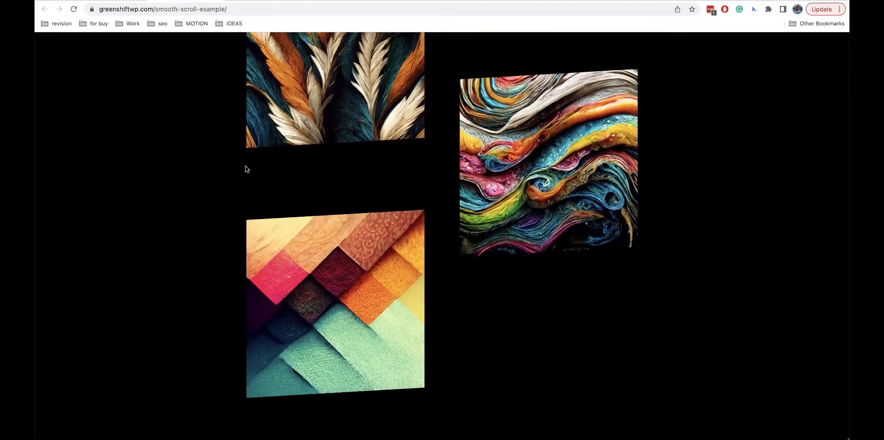
# Return to the Scroller post editor and highlight the gsmooth-skew class in the Smooth Scroller block's scroll options
pyautogui.scroll(8, 206, 158)
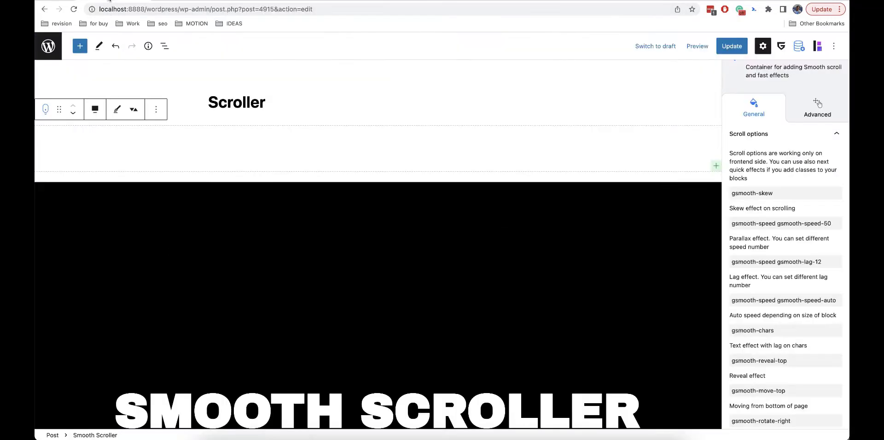
pyautogui.scroll(-2, 530, 229)
pyautogui.scroll(-3, 529, 230)
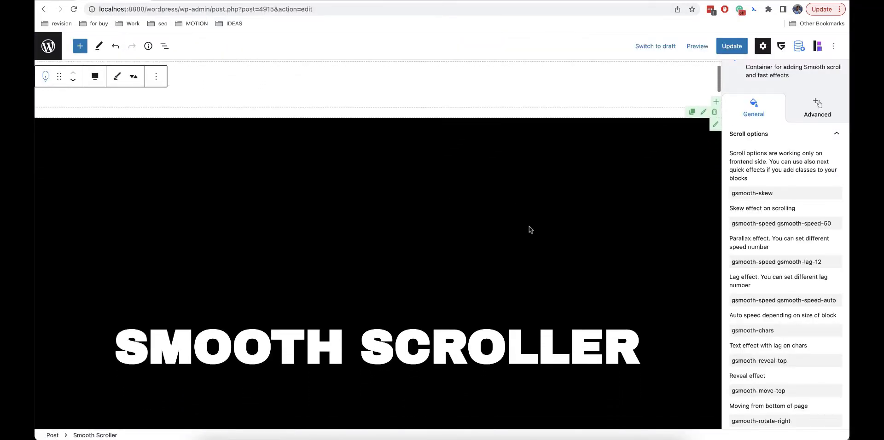
pyautogui.scroll(-3, 596, 221)
pyautogui.scroll(-3, 628, 247)
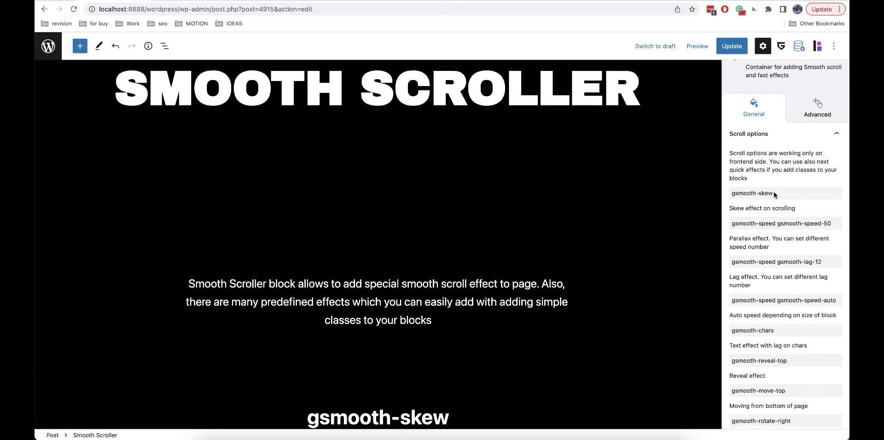
pyautogui.scroll(8, 614, 195)
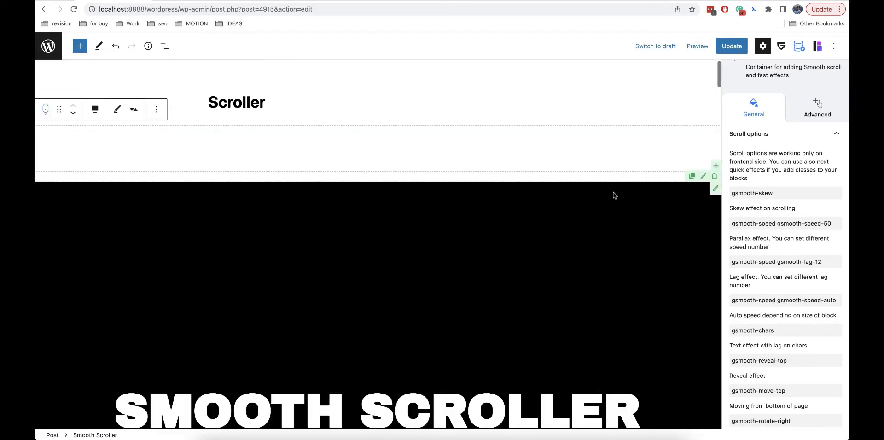
pyautogui.moveTo(778, 194); pyautogui.dragTo(733, 194)
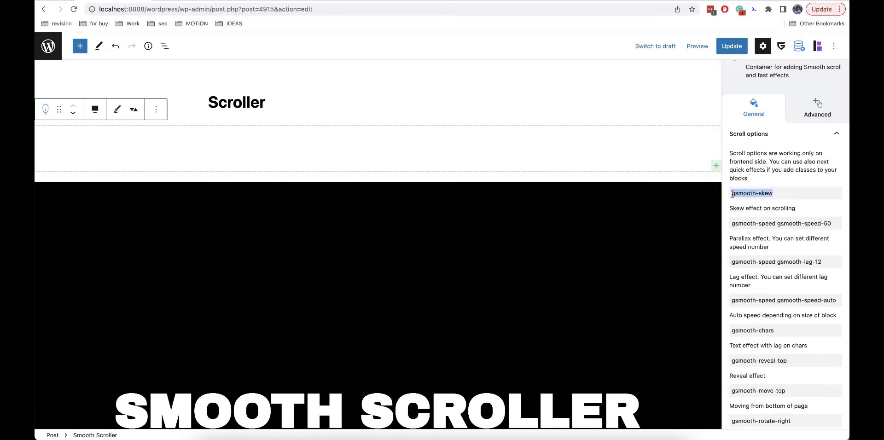
# Insert an empty Heading block below the Scroller title and open its additional CSS classes for editing
pyautogui.click(381, 105)
pyautogui.press('Return')
pyautogui.write('/')
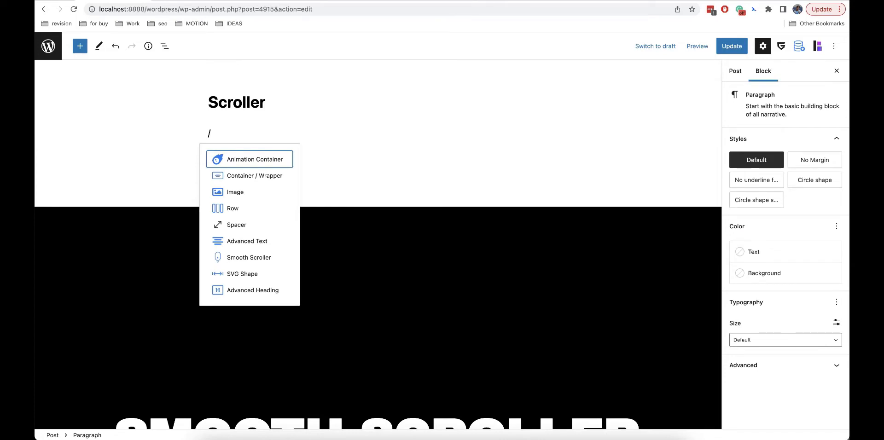
pyautogui.write('head')
pyautogui.press('Return')
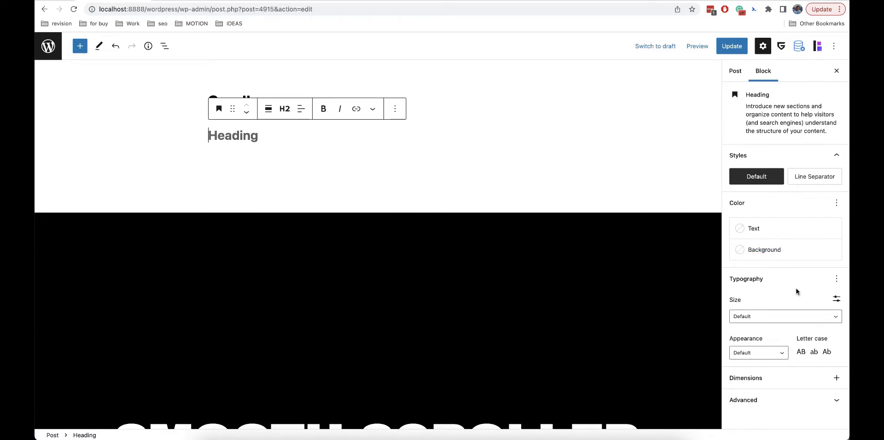
pyautogui.click(761, 400)
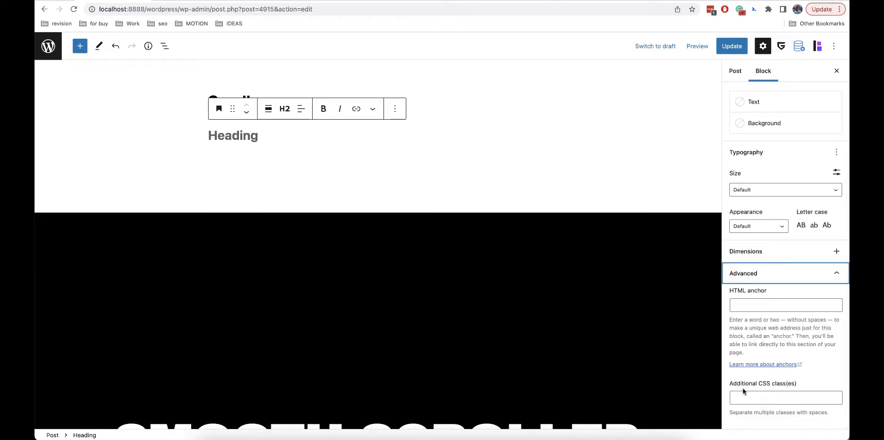
pyautogui.click(766, 398)
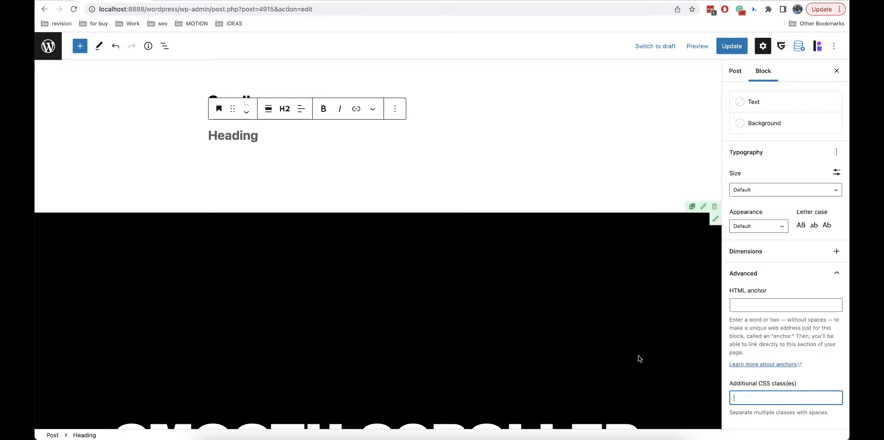
# Select the Smooth Scroller block and review its list of effect classes down to gs-prehidden
pyautogui.click(444, 185)
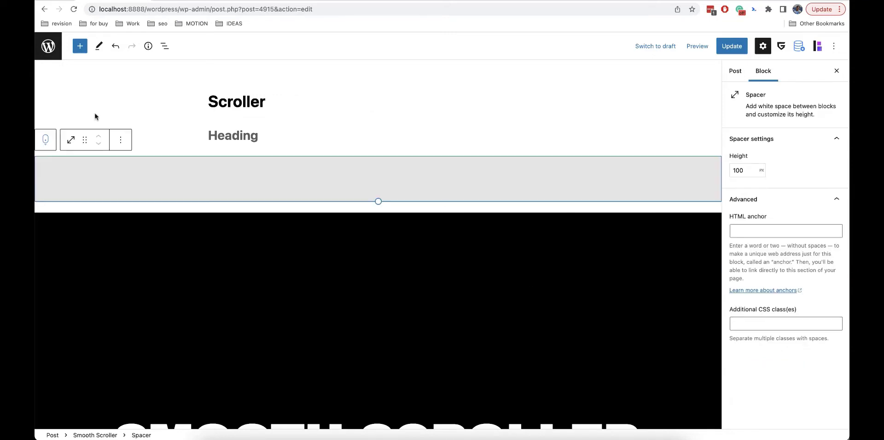
pyautogui.click(46, 139)
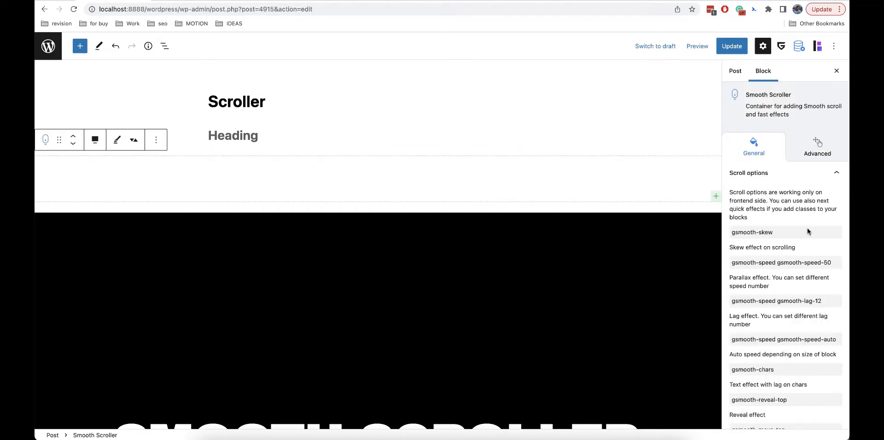
pyautogui.scroll(-3, 779, 278)
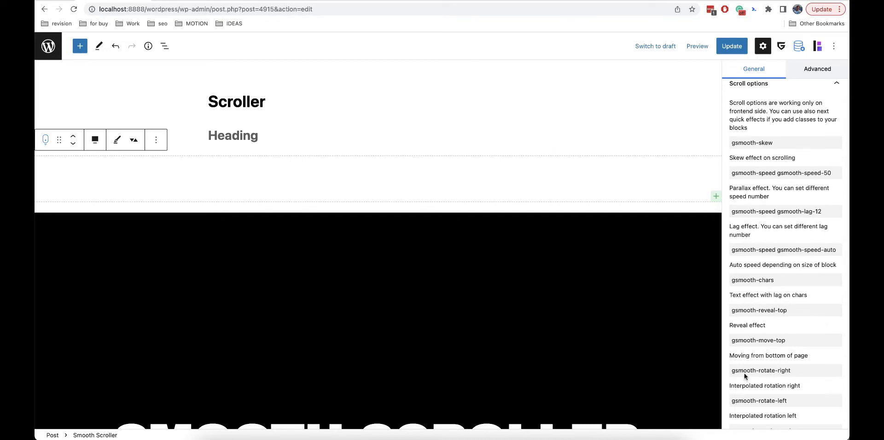
pyautogui.scroll(-3, 761, 377)
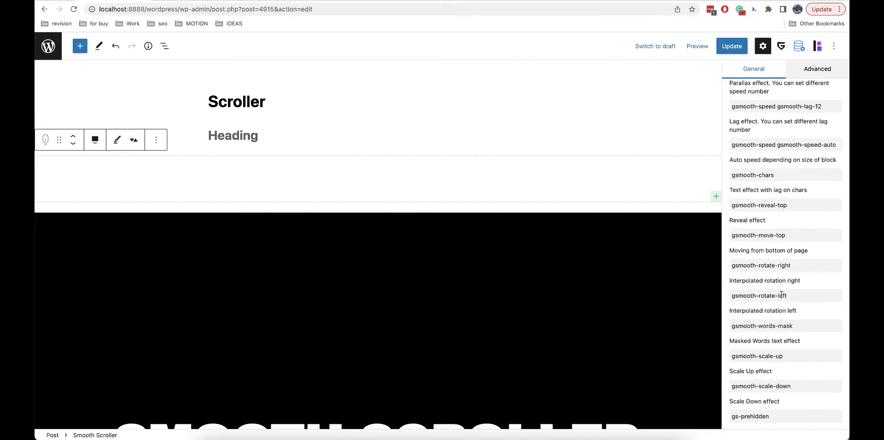
# Select the Row block around the SMOOTH SCROLLER heading and look through its advanced settings
pyautogui.click(594, 311)
pyautogui.scroll(4, 803, 275)
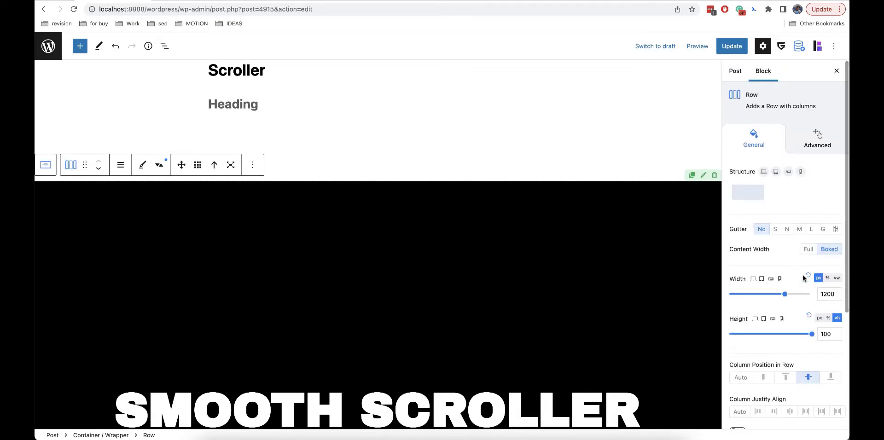
pyautogui.click(819, 139)
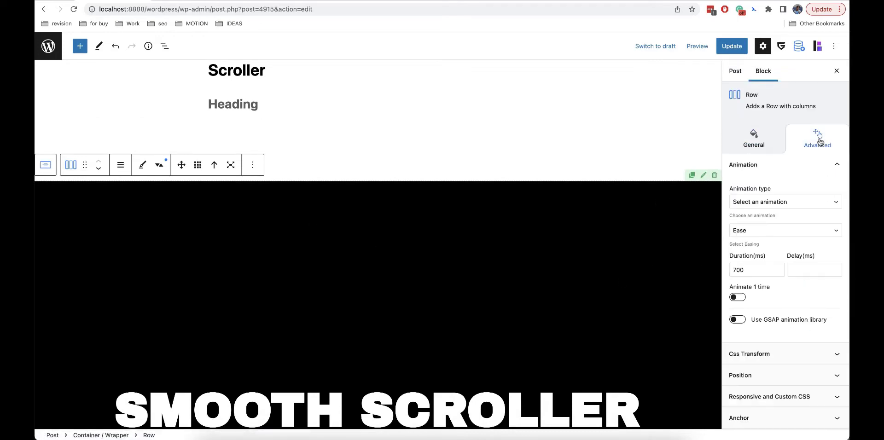
pyautogui.scroll(-3, 795, 255)
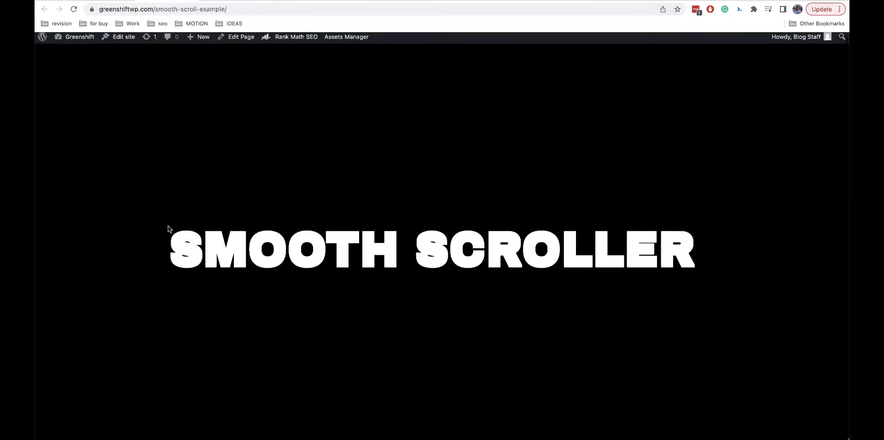
# Examine how the gsmooth-skew images react to scrolling back and forth on the published Smooth Scroll Example page
pyautogui.scroll(-10, 168, 227)
pyautogui.scroll(-3, 289, 170)
pyautogui.scroll(8, 304, 166)
pyautogui.scroll(-3, 321, 162)
pyautogui.scroll(-5, 321, 161)
pyautogui.scroll(8, 321, 162)
pyautogui.scroll(-6, 321, 161)
pyautogui.scroll(-3, 321, 162)
pyautogui.scroll(6, 321, 162)
pyautogui.scroll(-3, 321, 161)
pyautogui.scroll(5, 321, 162)
pyautogui.scroll(6, 343, 300)
pyautogui.scroll(-7, 343, 300)
pyautogui.scroll(4, 343, 300)
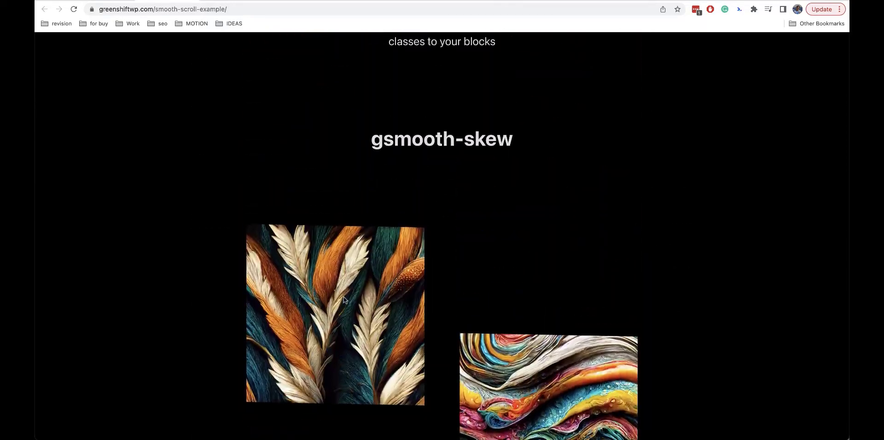
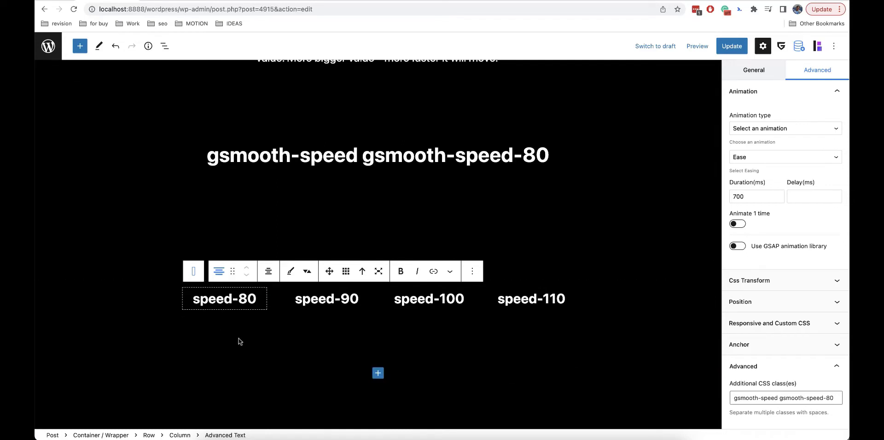
# Switch to the published demo page and compare the parallax movement of the speed-80, speed-90, speed-100 and speed-110 texts
pyautogui.hotkey('ctrl', 'Tab')
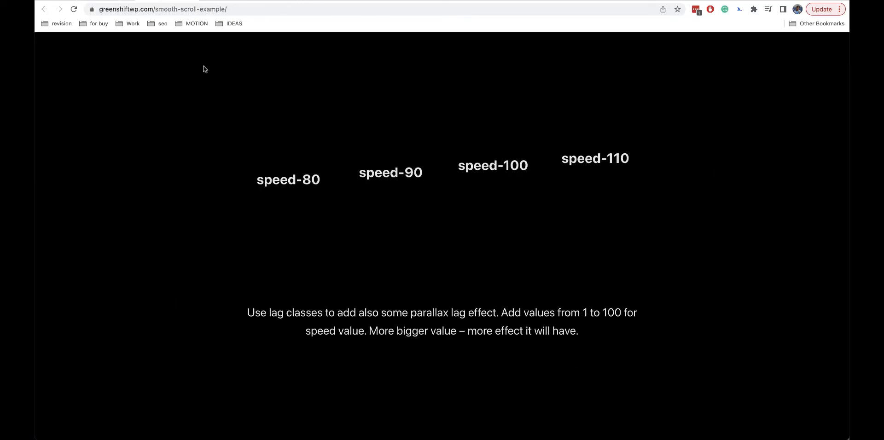
pyautogui.scroll(5, 316, 179)
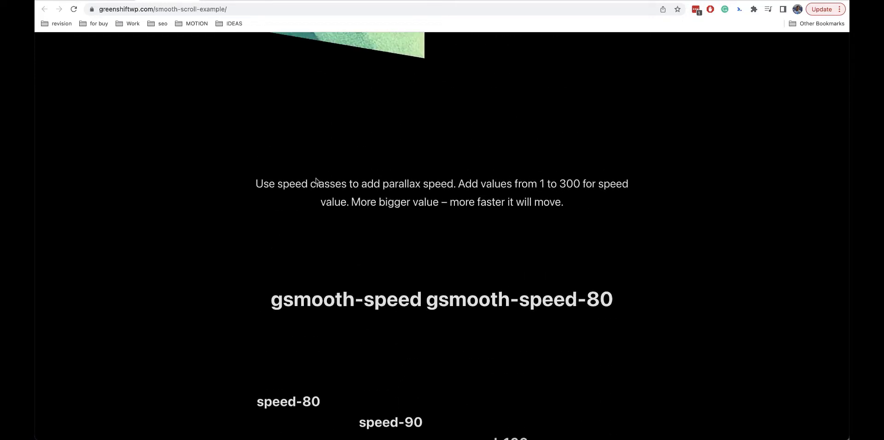
pyautogui.scroll(-4, 317, 180)
pyautogui.scroll(-4, 320, 210)
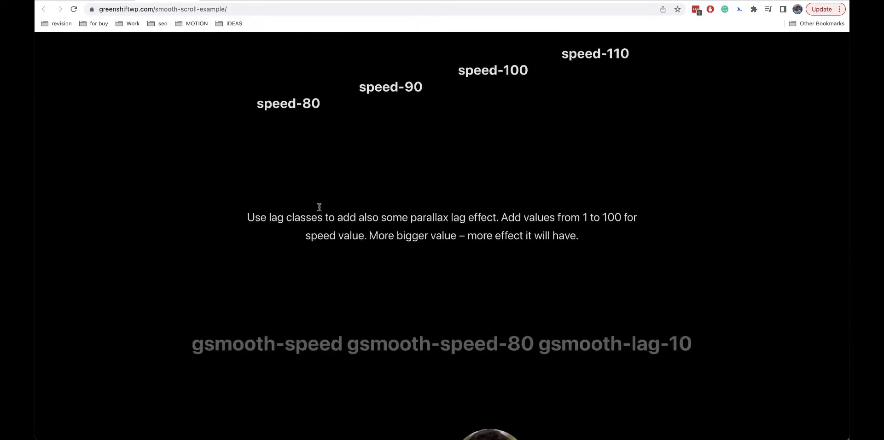
pyautogui.scroll(2, 320, 210)
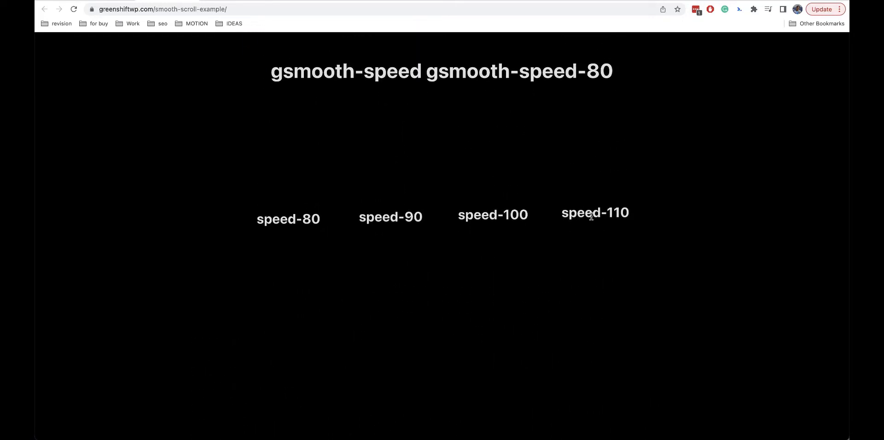
pyautogui.scroll(5, 628, 217)
pyautogui.scroll(-7, 628, 217)
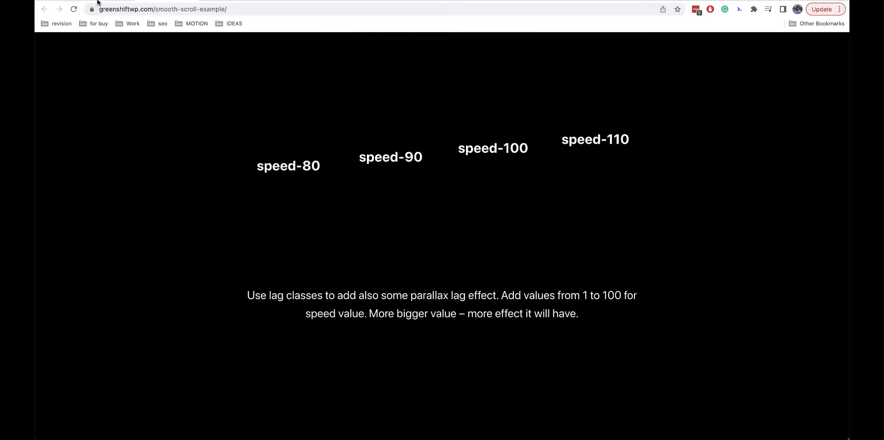
# View the gsmooth-lag-10 section in the post editor and check the lag effect on the demo page's round portraits
pyautogui.hotkey('ctrl', 'Tab')
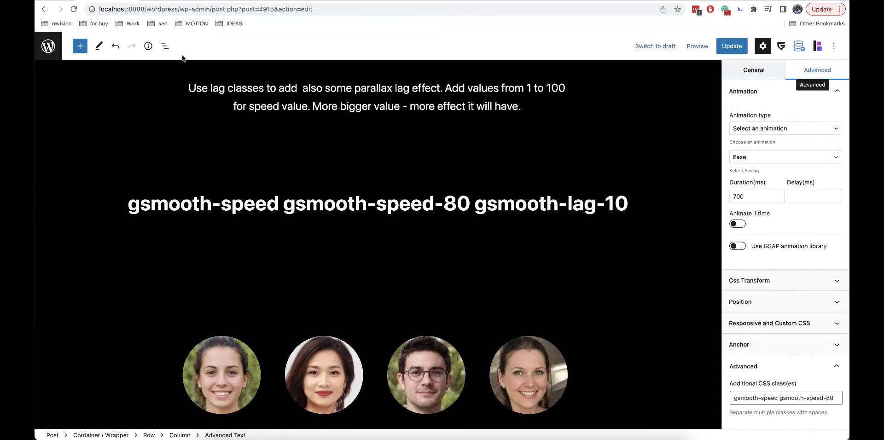
pyautogui.hotkey('ctrl', 'Tab')
pyautogui.scroll(-10, 154, 146)
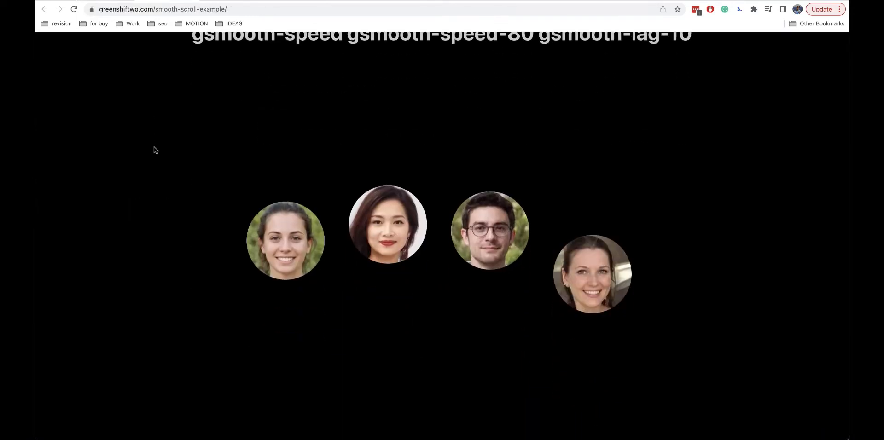
pyautogui.scroll(5, 279, 115)
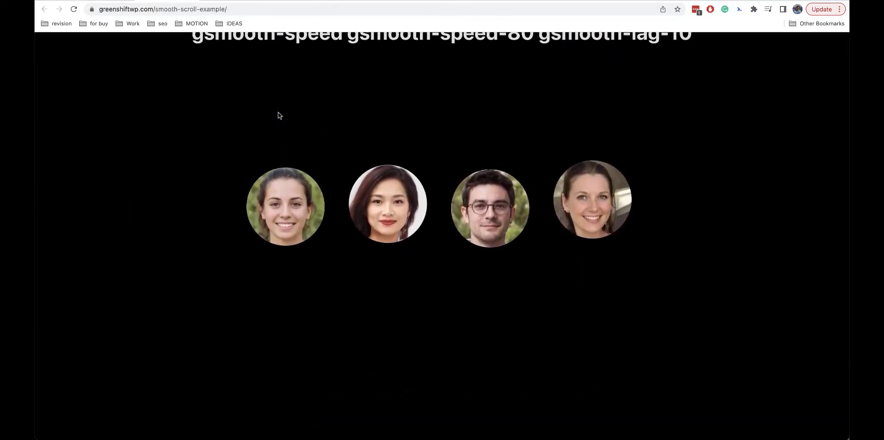
pyautogui.scroll(-5, 276, 114)
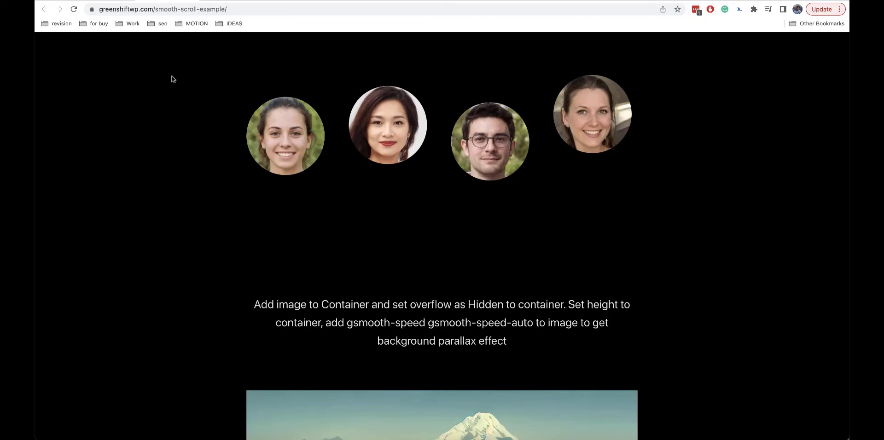
# Return to the Scroller post editor, review the Smooth Scroller block's effect classes and look through the post's image sections
pyautogui.click(159, 7)
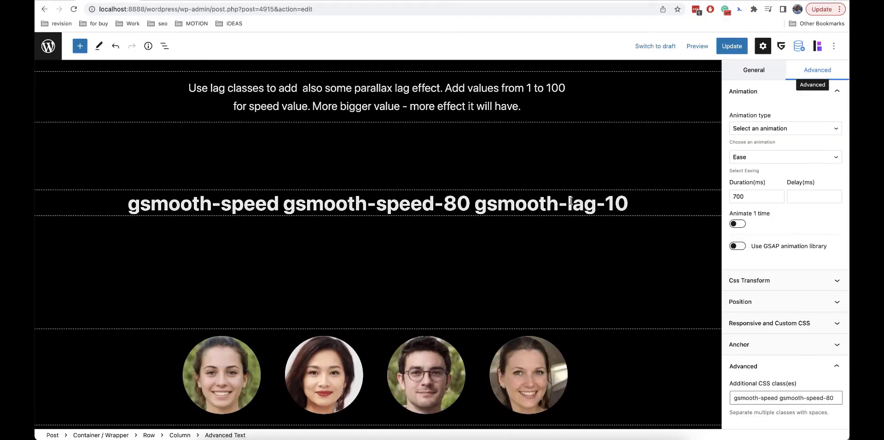
pyautogui.scroll(10, 571, 201)
pyautogui.scroll(5, 570, 204)
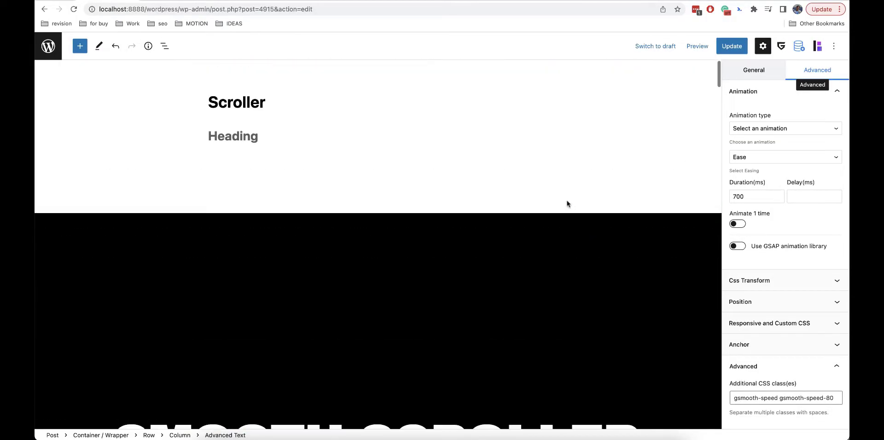
pyautogui.click(266, 193)
pyautogui.click(45, 139)
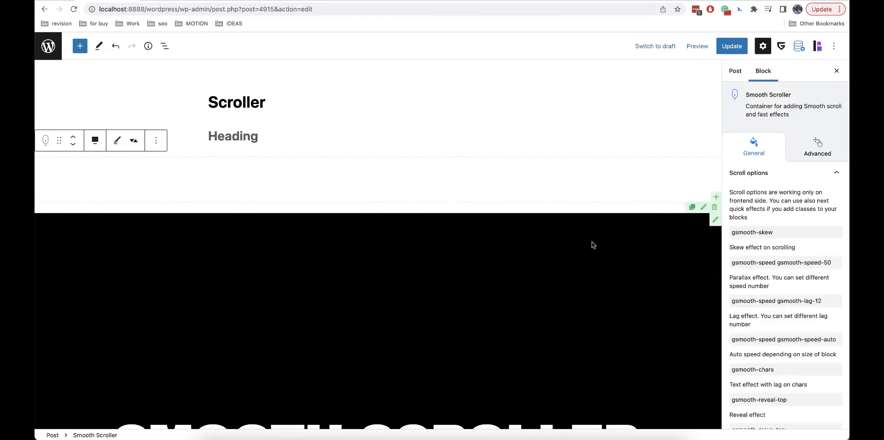
pyautogui.scroll(-5, 794, 274)
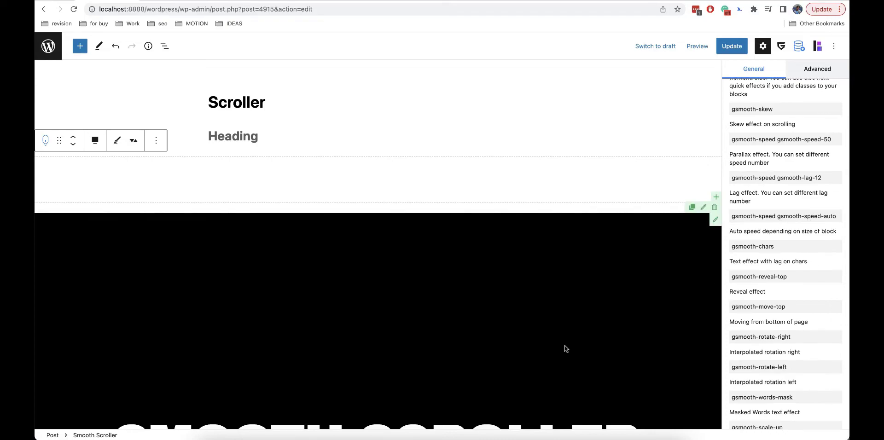
pyautogui.scroll(-10, 565, 347)
pyautogui.scroll(-10, 565, 349)
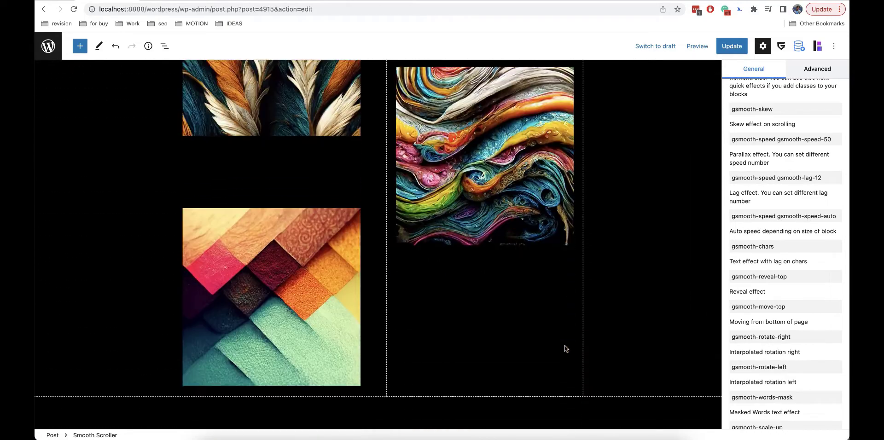
pyautogui.scroll(-12, 566, 348)
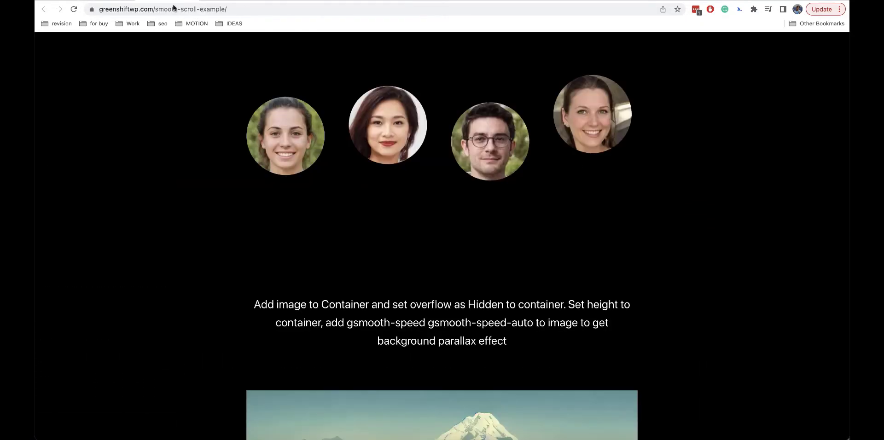
# Switch to the published demo page and examine the background parallax effect on the mountain image above the TEXTLAG text
pyautogui.scroll(-10, 386, 150)
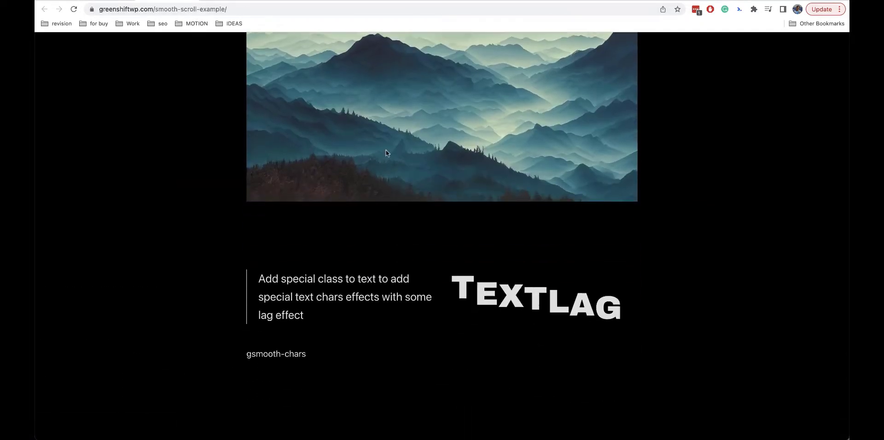
pyautogui.scroll(5, 375, 111)
pyautogui.scroll(-1, 418, 242)
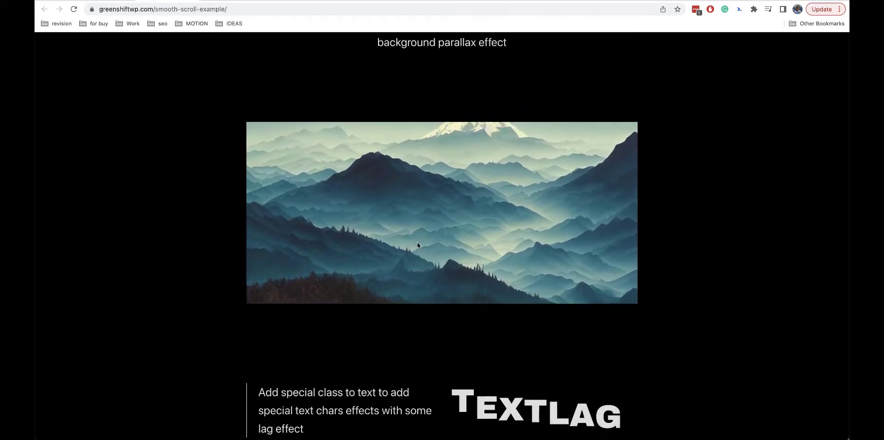
# Observe how the mountain image shifts inside its container on the demo page, between the round portraits and the TEXTLAG text
pyautogui.scroll(-2, 418, 245)
pyautogui.scroll(4, 418, 245)
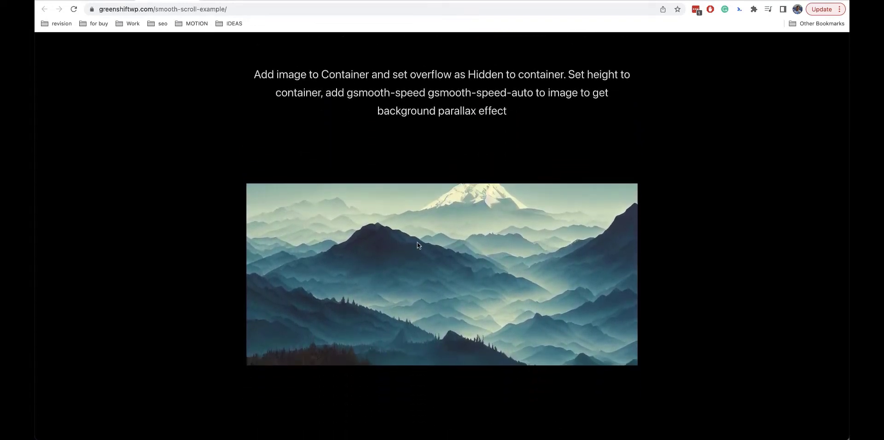
pyautogui.scroll(-3, 418, 245)
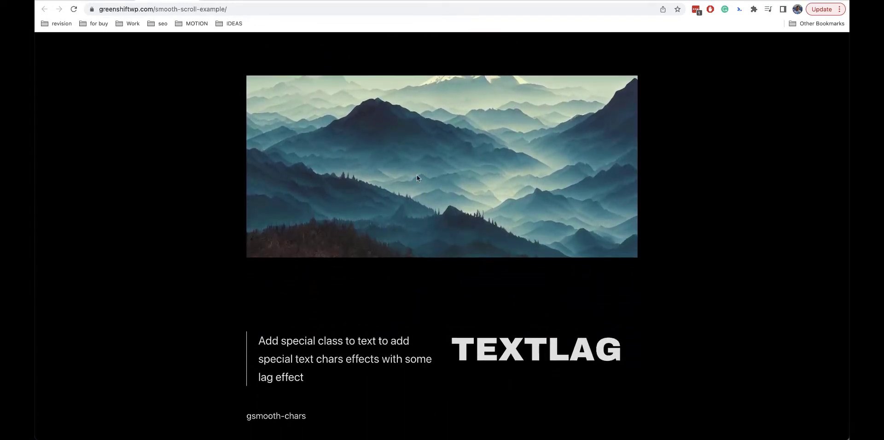
pyautogui.scroll(5, 431, 188)
pyautogui.scroll(-3, 431, 188)
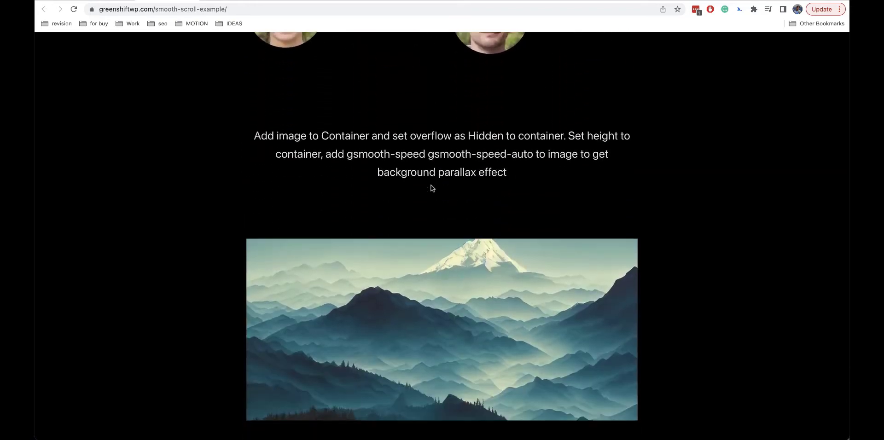
pyautogui.scroll(-3, 433, 188)
pyautogui.scroll(5, 432, 188)
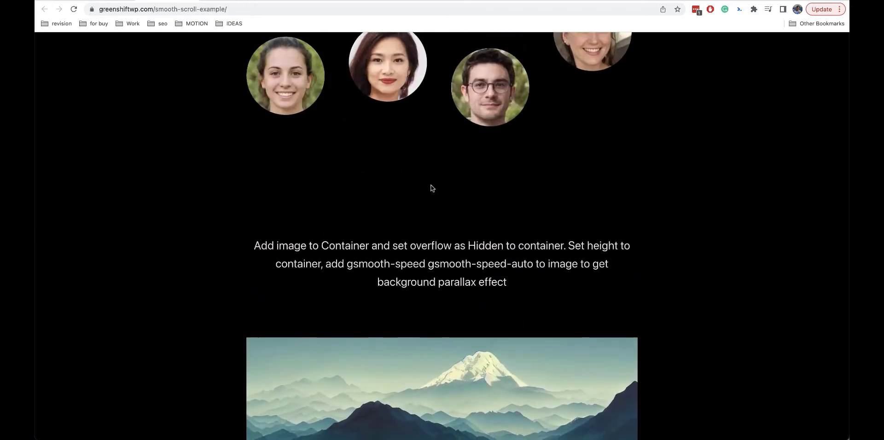
pyautogui.scroll(-5, 431, 187)
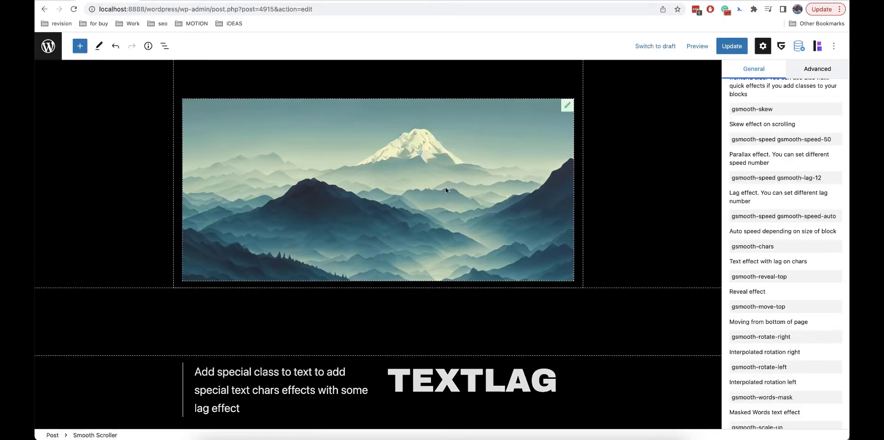
# In the post editor, inspect the mountain image container's height and overflow settings and the inner image's additional CSS classes
pyautogui.click(561, 108)
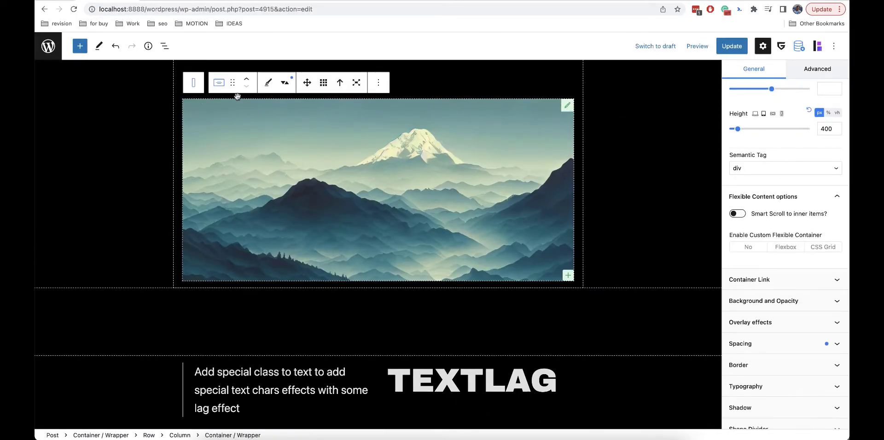
pyautogui.scroll(3, 819, 171)
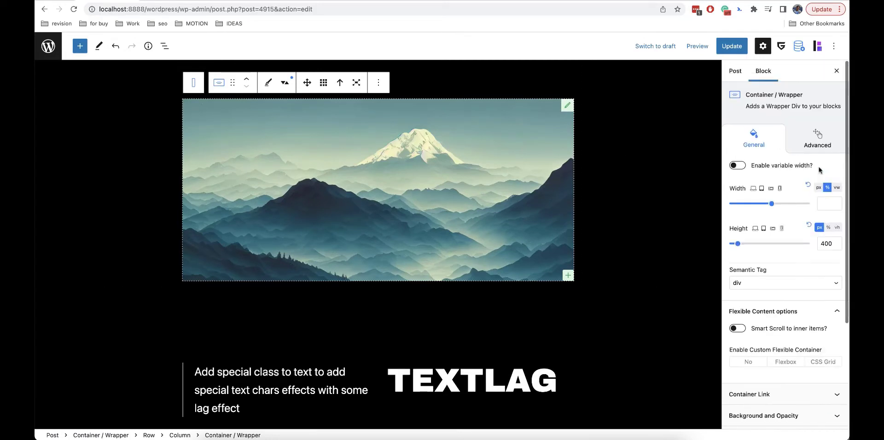
pyautogui.scroll(-3, 787, 274)
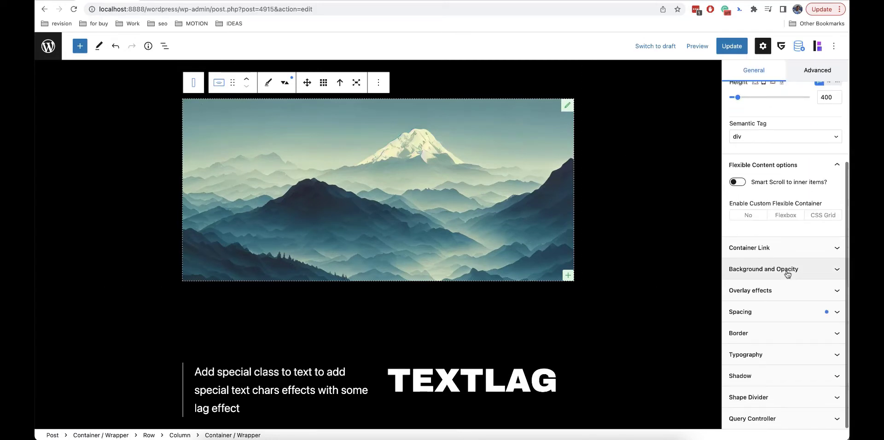
pyautogui.click(788, 309)
pyautogui.scroll(-2, 794, 321)
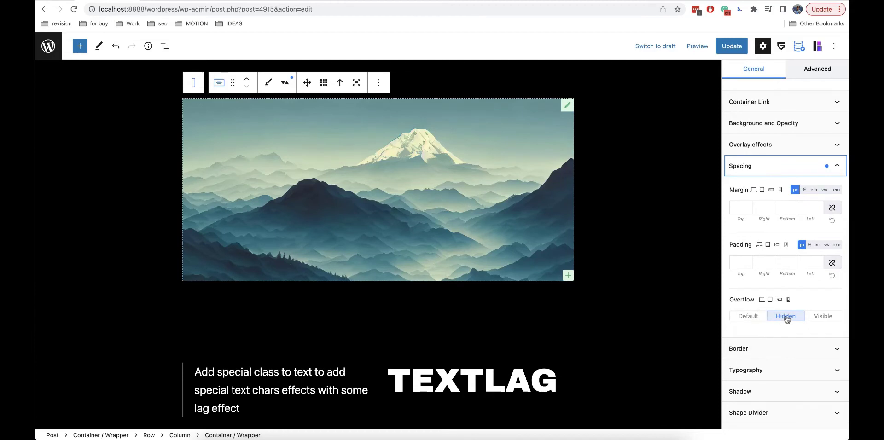
pyautogui.click(478, 202)
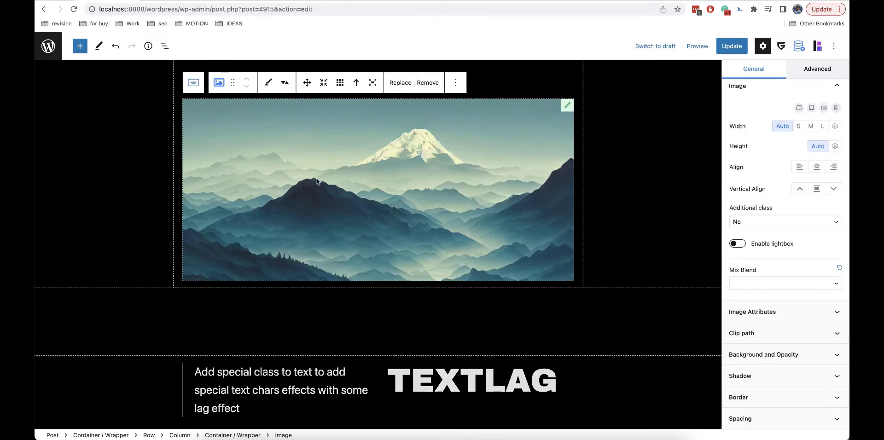
pyautogui.click(824, 79)
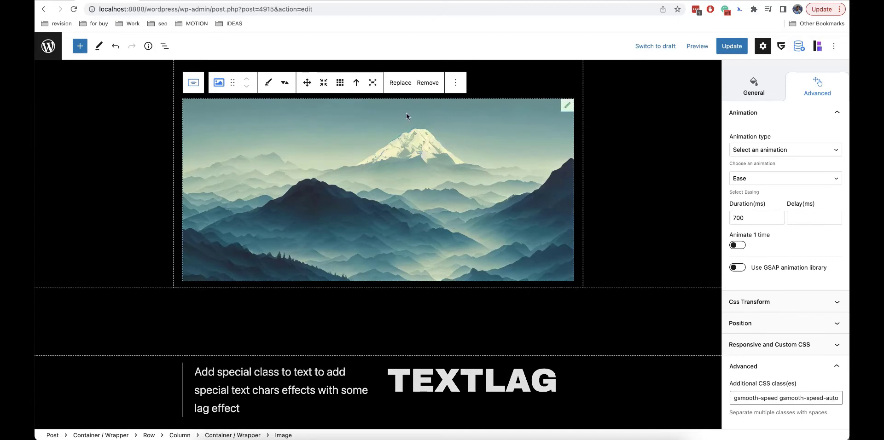
# Return to the published demo page and recheck the mountain image's parallax movement produced by gsmooth-speed gsmooth-speed-auto
pyautogui.click(184, 3)
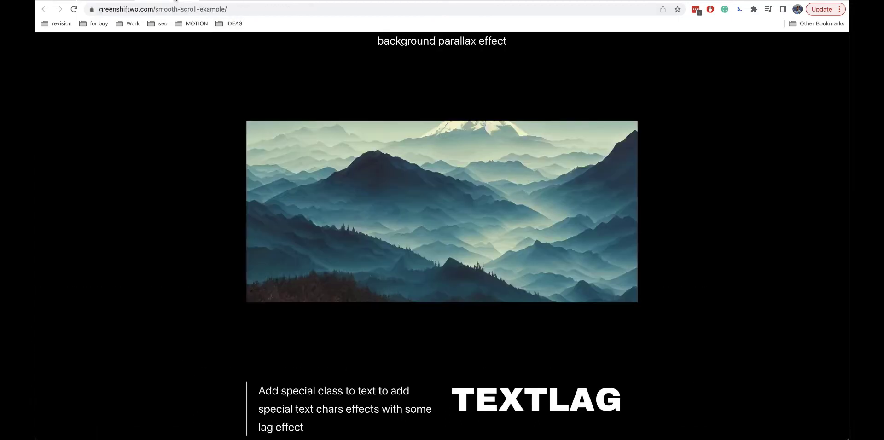
pyautogui.scroll(4, 375, 185)
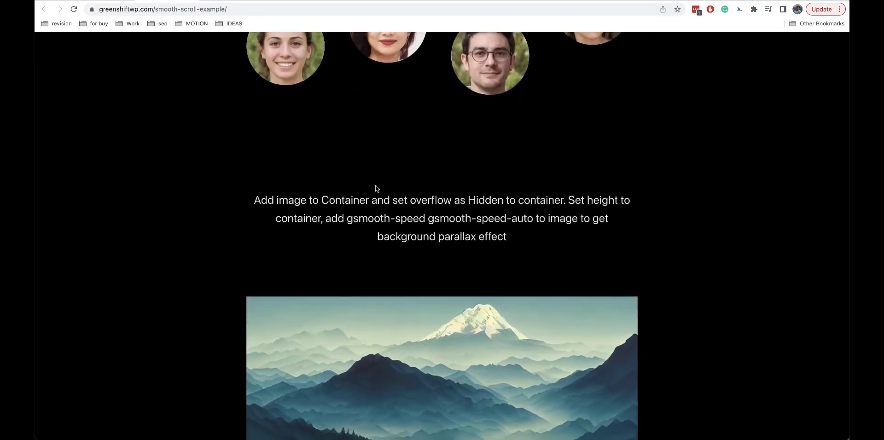
pyautogui.scroll(-6, 375, 186)
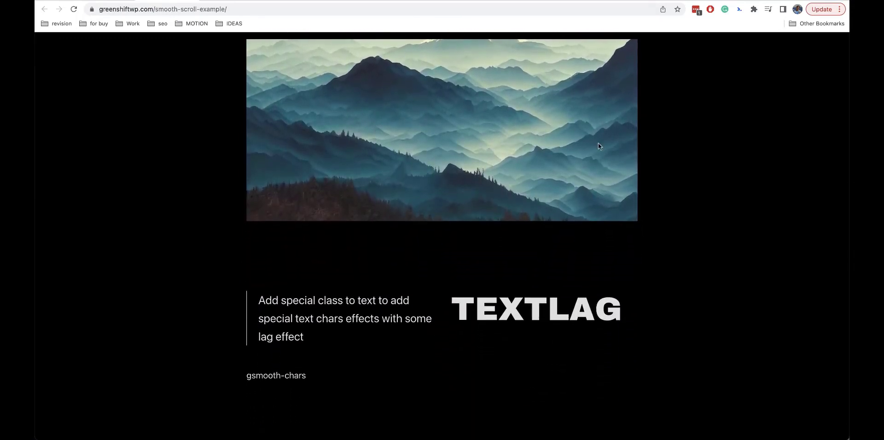
pyautogui.scroll(5, 599, 144)
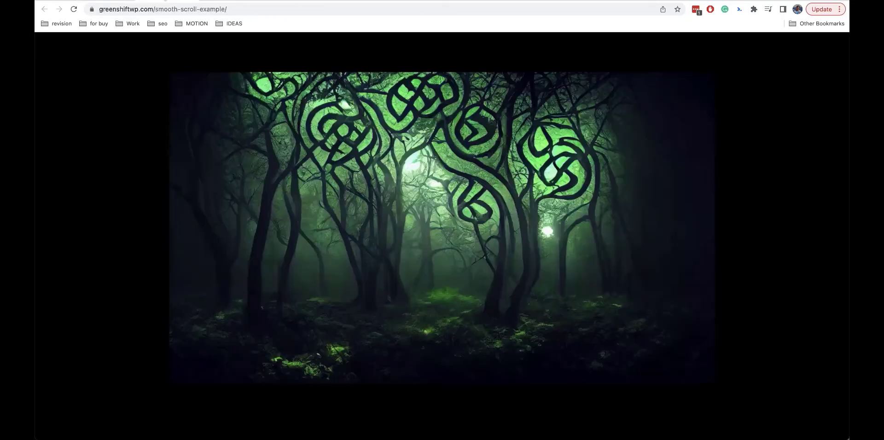
# Examine the gsmooth-chars lag effect on the letters of the TEXTLAG text while the demo page moves in both directions
pyautogui.scroll(15, 337, 155)
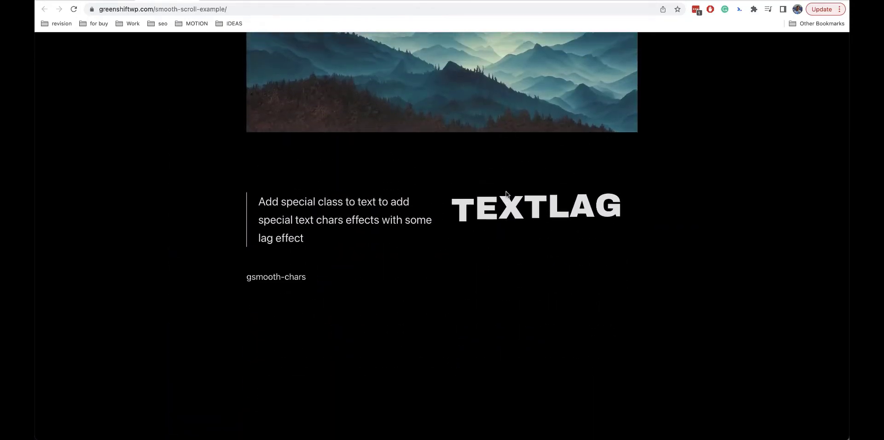
pyautogui.scroll(5, 507, 195)
pyautogui.scroll(-4, 506, 194)
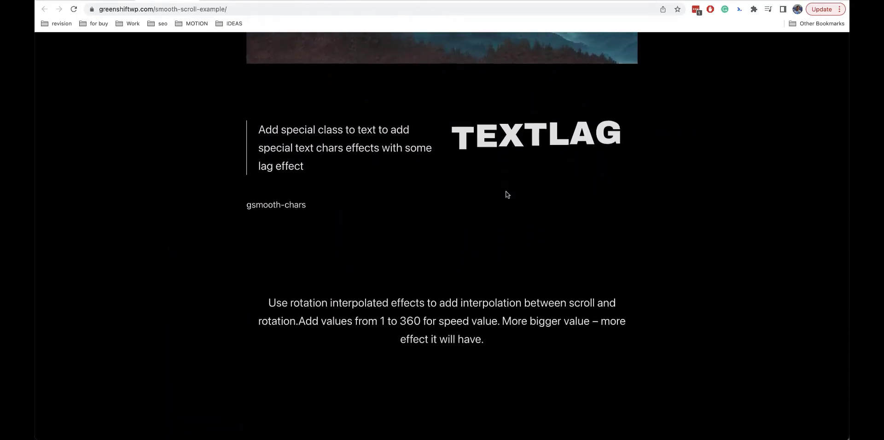
pyautogui.scroll(2, 506, 194)
pyautogui.scroll(-5, 506, 193)
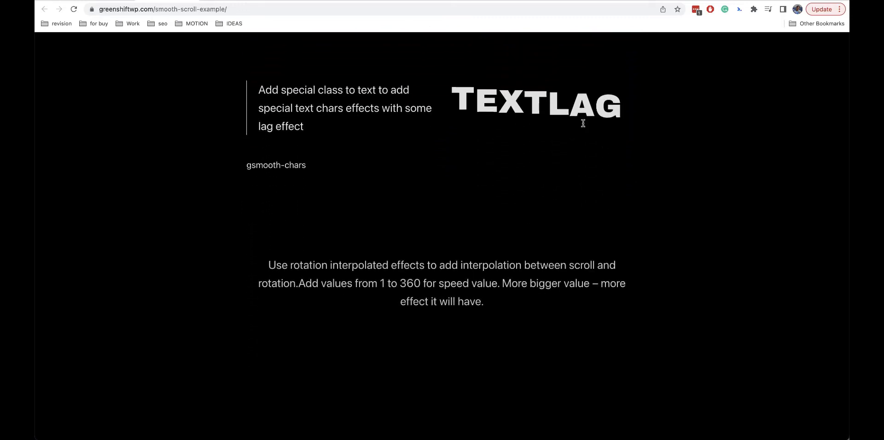
pyautogui.scroll(3, 586, 107)
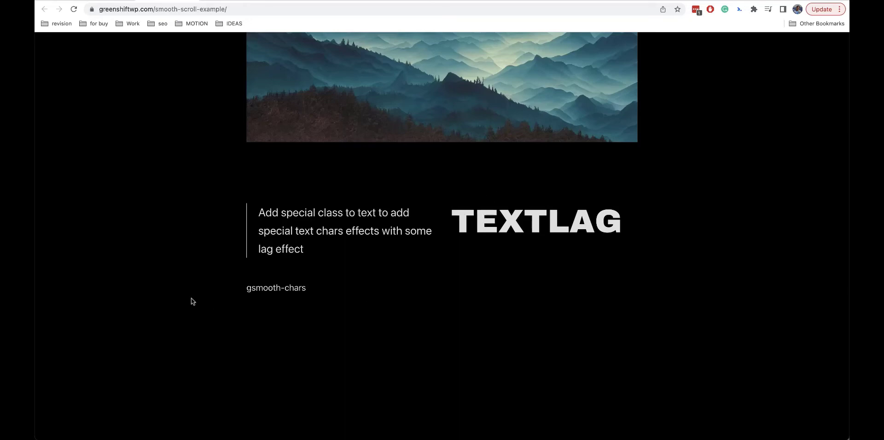
pyautogui.scroll(5, 513, 227)
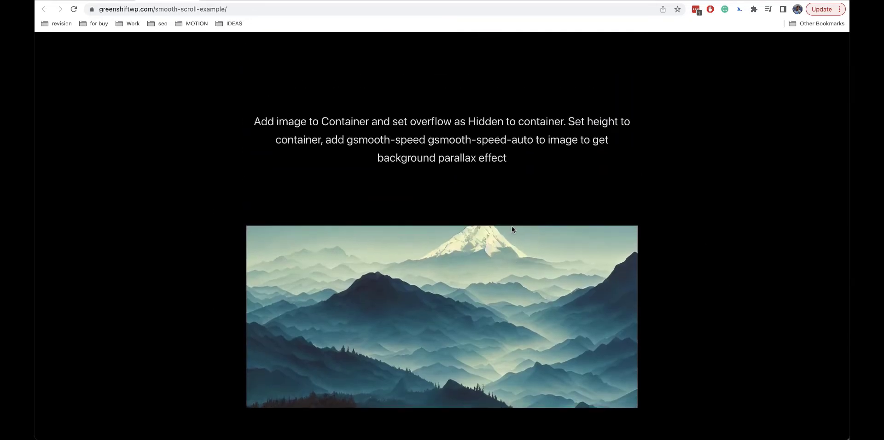
pyautogui.scroll(-10, 513, 227)
pyautogui.scroll(8, 512, 228)
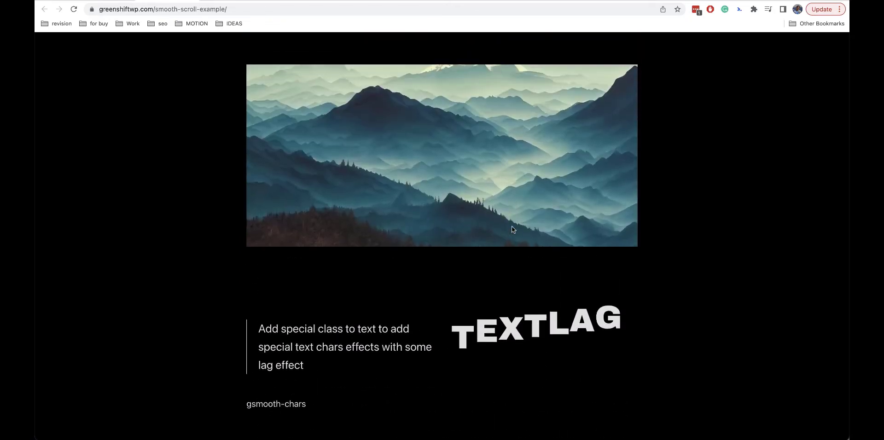
pyautogui.scroll(-5, 512, 227)
pyautogui.scroll(5, 513, 229)
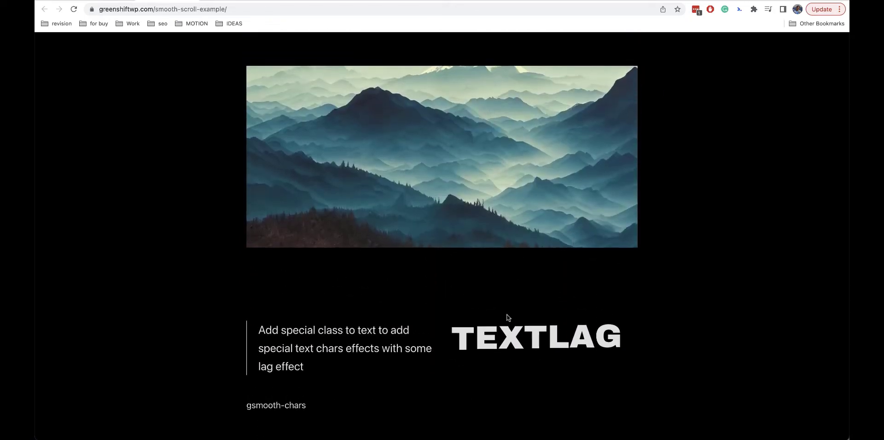
pyautogui.scroll(-5, 507, 316)
pyautogui.scroll(4, 476, 191)
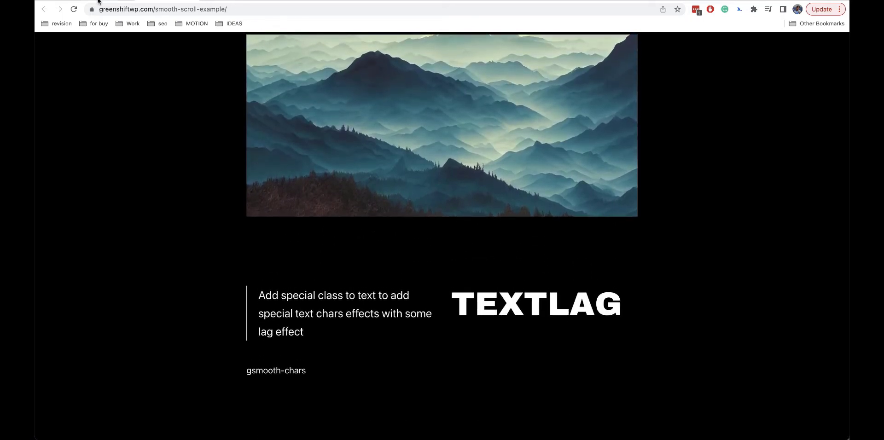
# Look up gsmooth-chars in the Smooth Scroller block's class list in the editor and compare it with the TEXTLAG text on the demo page
pyautogui.hotkey('ctrl', 'Tab')
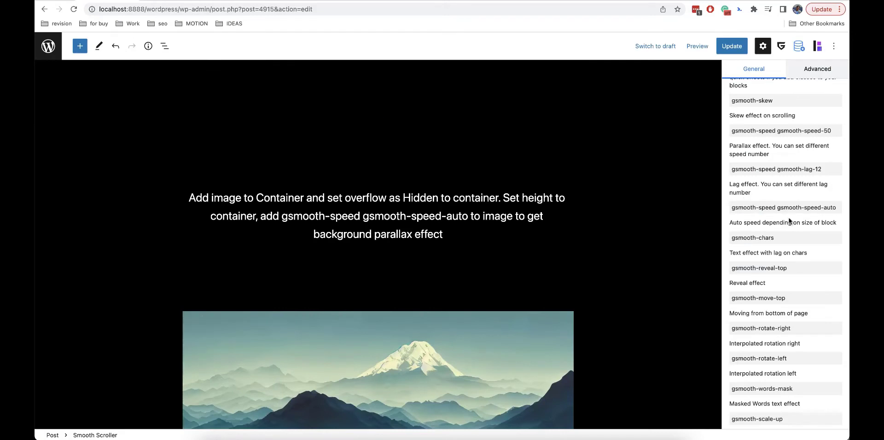
pyautogui.scroll(-3, 790, 222)
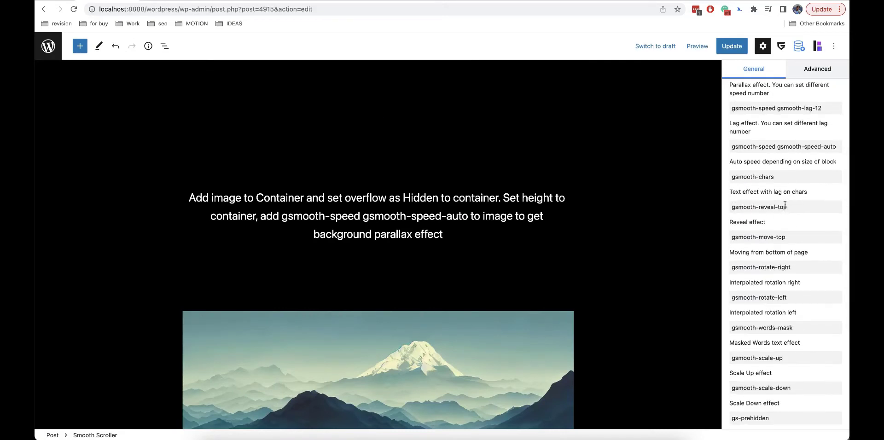
pyautogui.hotkey('ctrl', 'Tab')
pyautogui.scroll(-10, 213, 257)
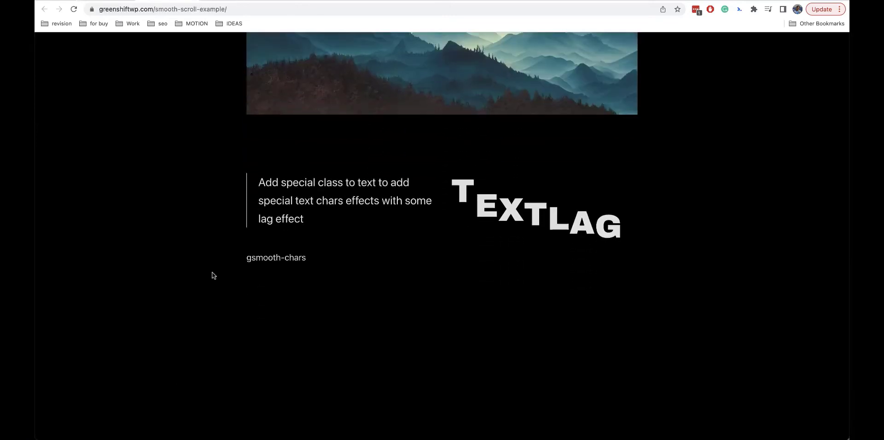
pyautogui.scroll(10, 213, 275)
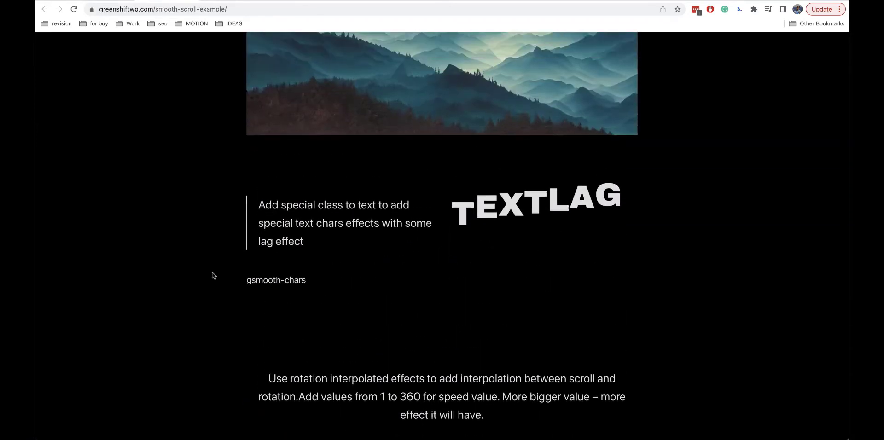
pyautogui.scroll(-5, 213, 275)
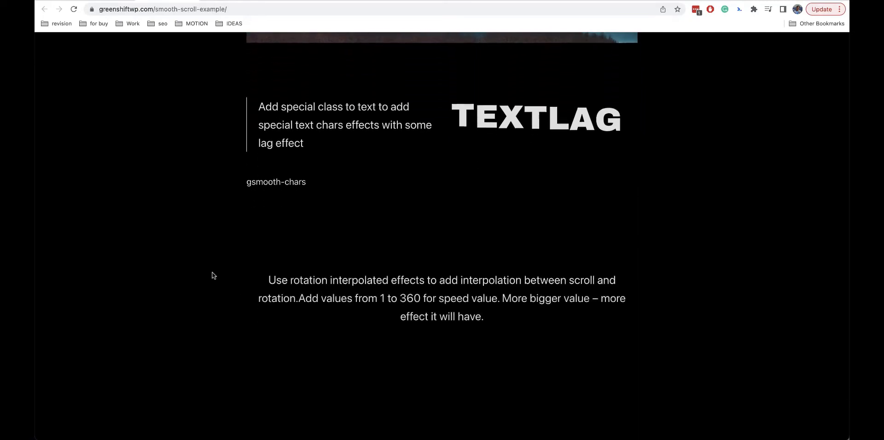
pyautogui.scroll(6, 371, 277)
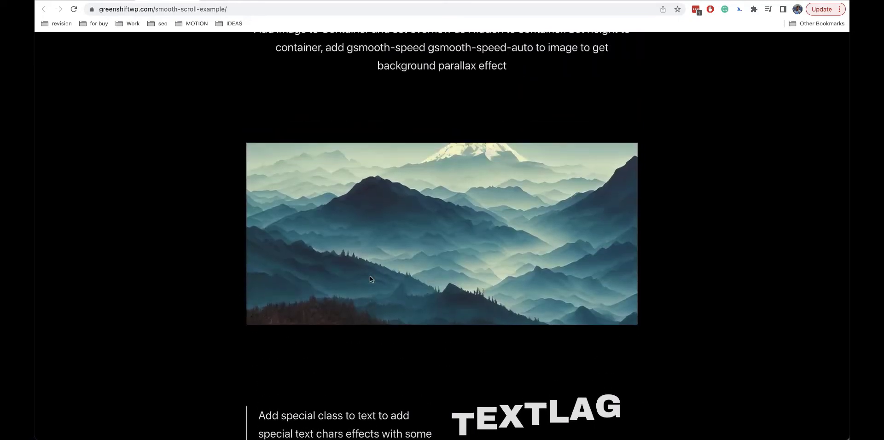
# Look through the demo page from the mountain image to the headphones under the gsmooth-rotate-left gsmooth-rotate-20 heading
pyautogui.scroll(-3, 370, 276)
pyautogui.scroll(-5, 369, 276)
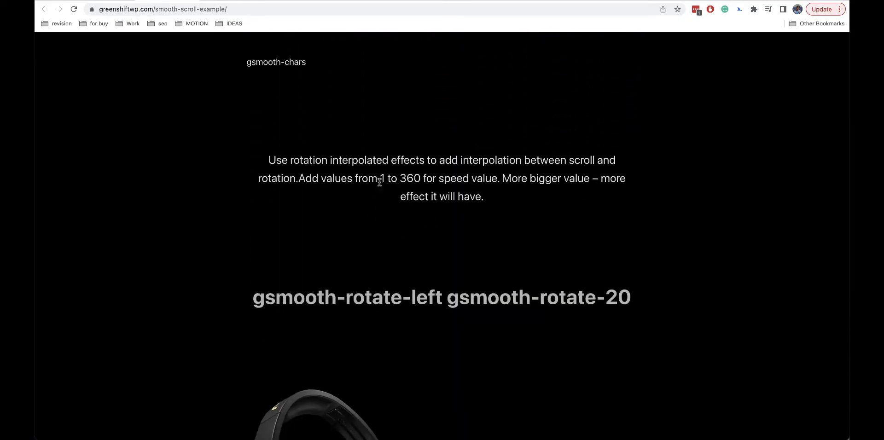
pyautogui.scroll(8, 440, 161)
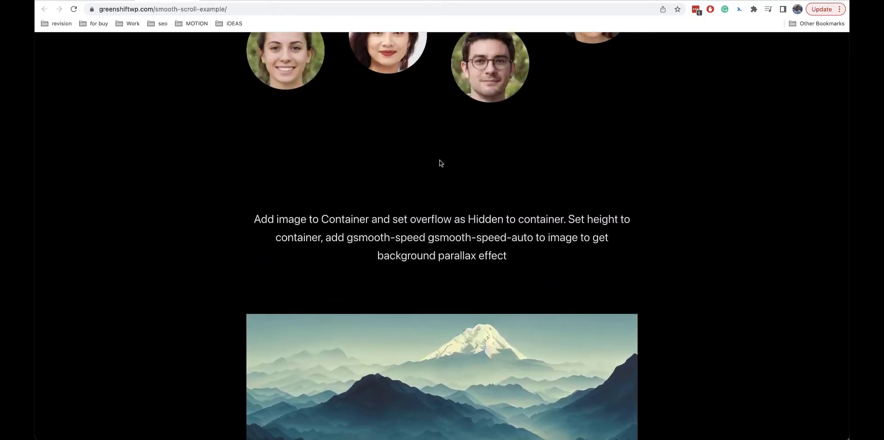
pyautogui.scroll(-9, 440, 162)
pyautogui.scroll(-3, 440, 162)
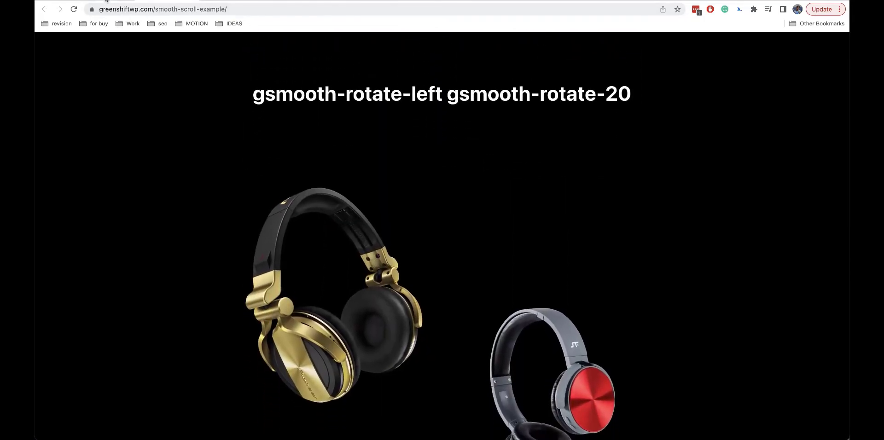
# Compare the gsmooth-rotate-right and gsmooth-rotate-left classes in the editor's list with the headphones' rotation on the demo page
pyautogui.hotkey('ctrl', 'Tab')
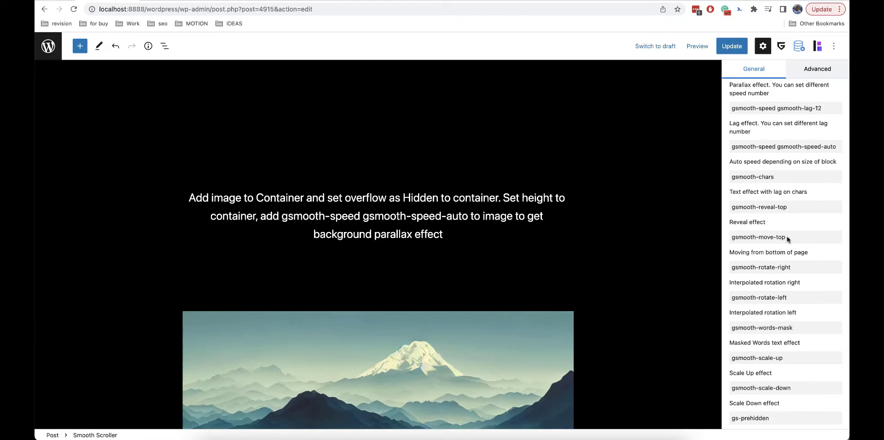
pyautogui.click(175, 2)
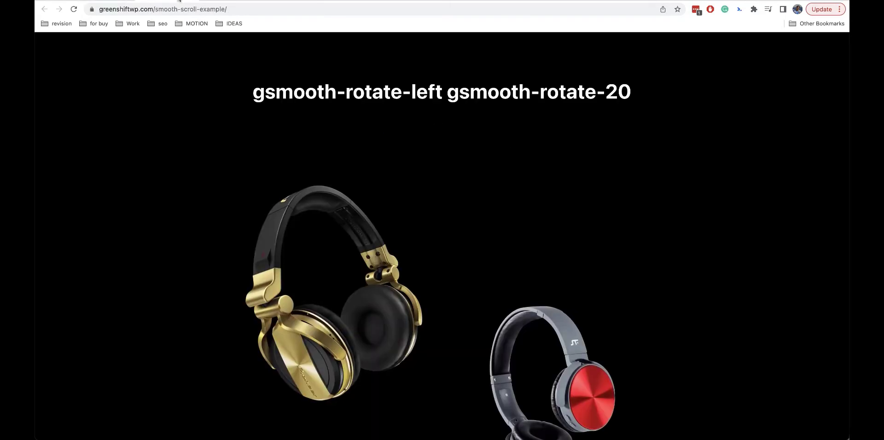
pyautogui.scroll(5, 322, 180)
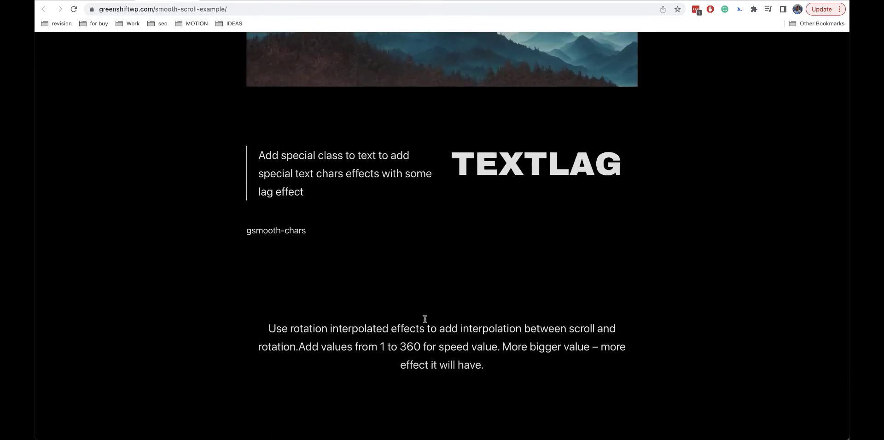
pyautogui.scroll(-10, 492, 258)
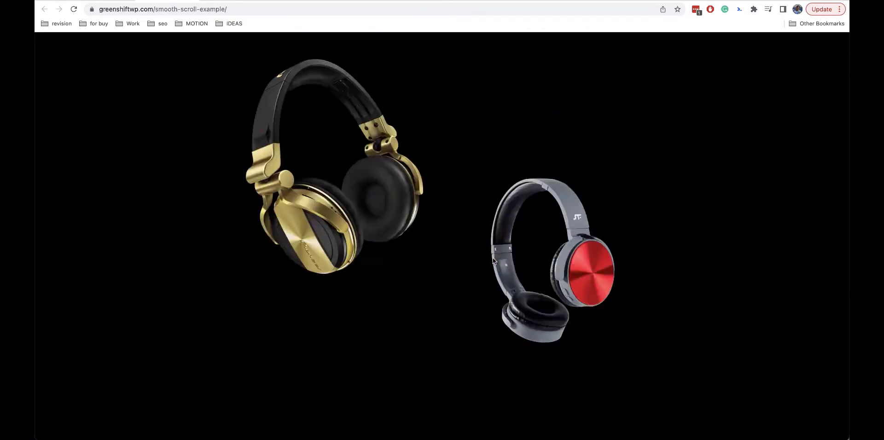
pyautogui.scroll(-5, 493, 258)
pyautogui.scroll(5, 481, 207)
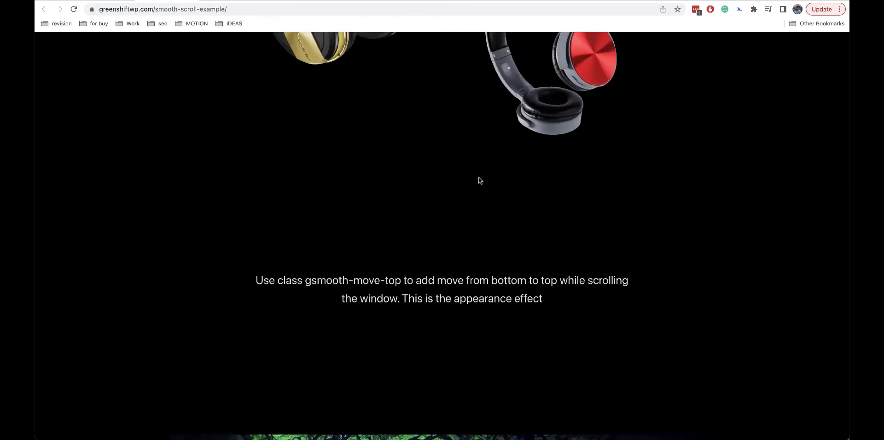
pyautogui.scroll(3, 479, 180)
pyautogui.scroll(-3, 479, 179)
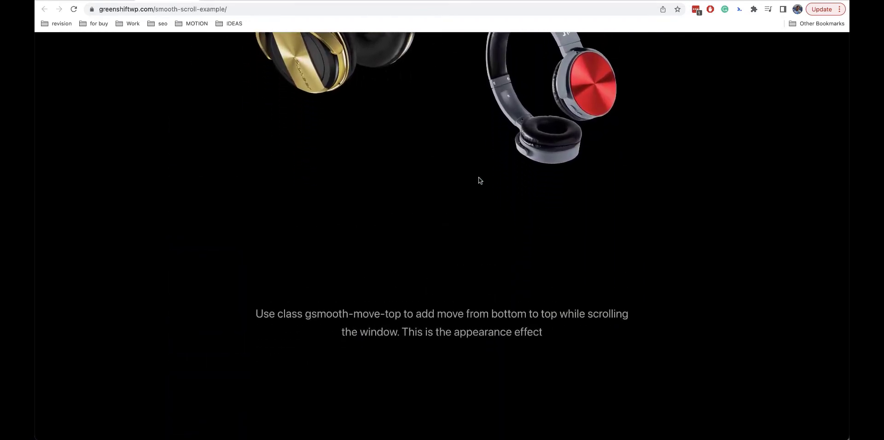
# Examine the forest image under the gsmooth-move-top text on the demo page and look up the class in the editor's list
pyautogui.scroll(-5, 479, 180)
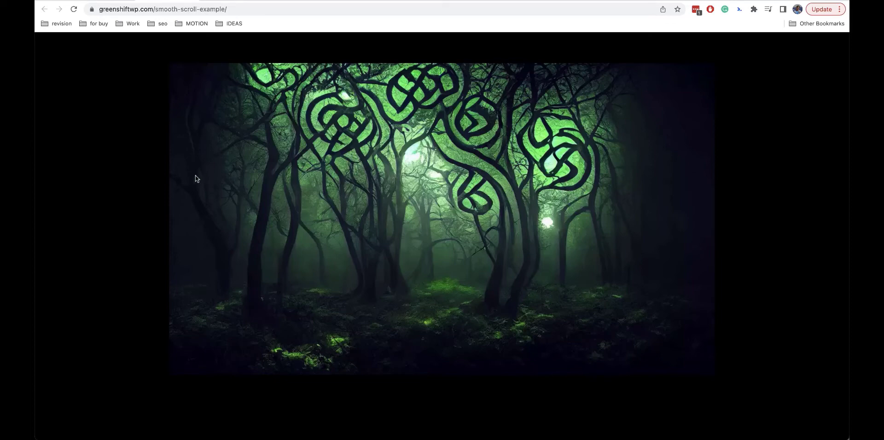
pyautogui.hotkey('ctrl', 'Tab')
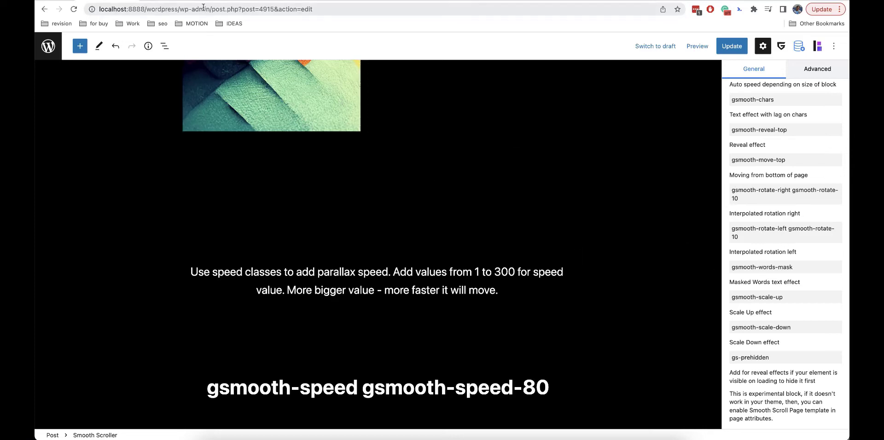
pyautogui.click(173, 0)
pyautogui.scroll(-10, 205, 144)
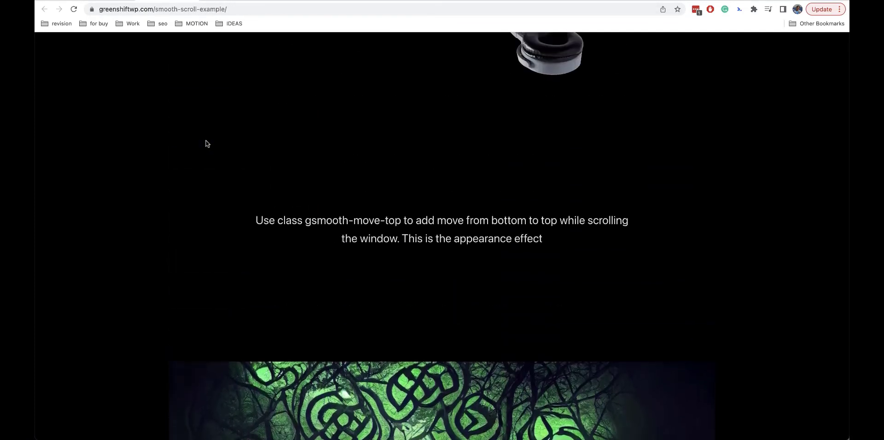
# Recheck the headphones' rotation on the demo page and compare it with the gsmooth-rotate-10 class combinations listed in the editor
pyautogui.scroll(5, 471, 211)
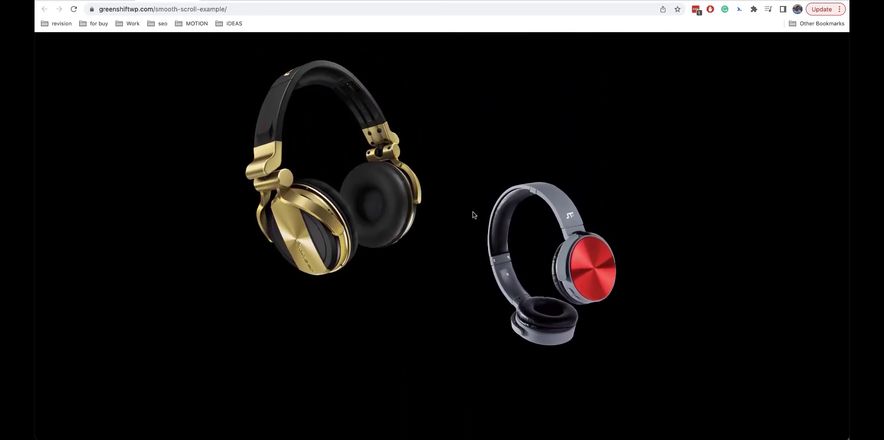
pyautogui.scroll(5, 473, 215)
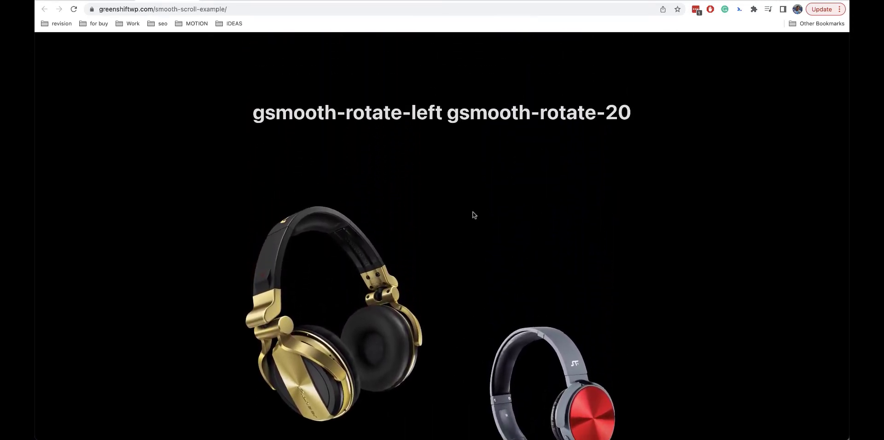
pyautogui.scroll(-4, 472, 211)
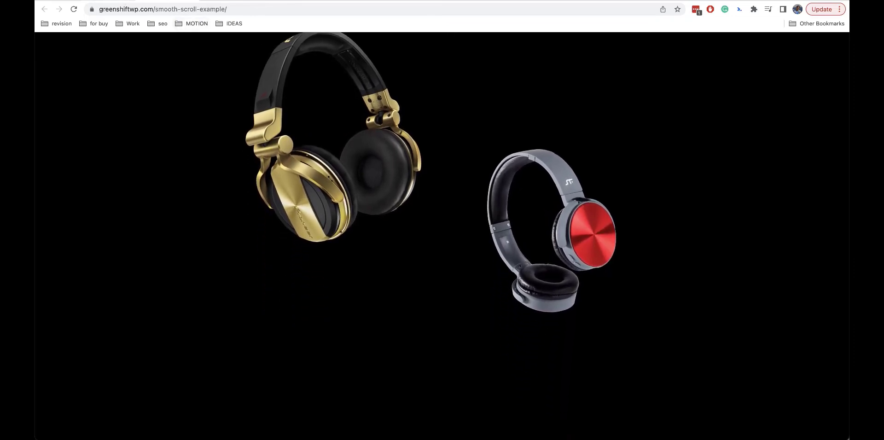
pyautogui.hotkey('ctrl', 'shift', 'Tab')
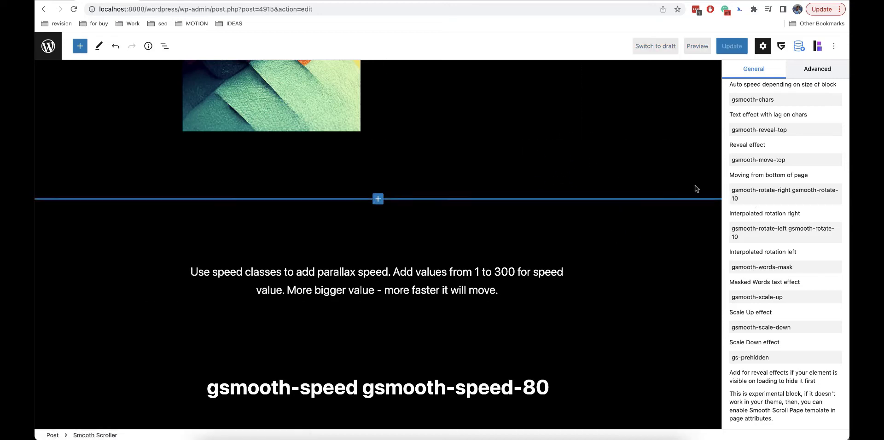
pyautogui.scroll(-3, 785, 238)
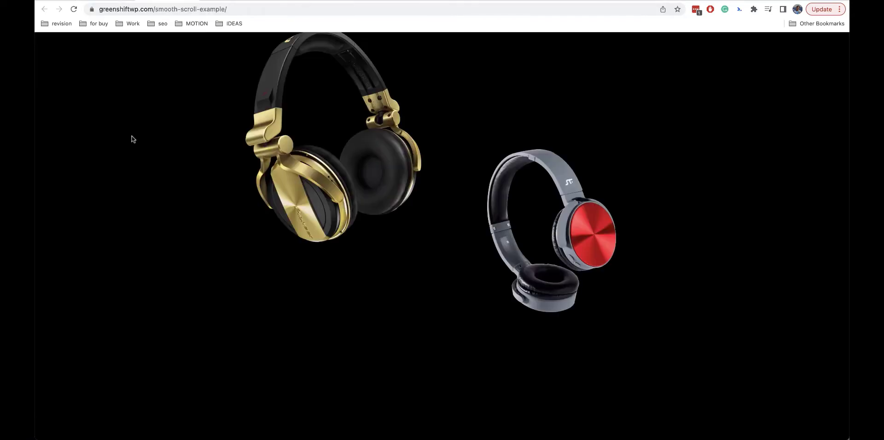
# Return to the demo page and examine the gsmooth-words-mask reveal effect on the heading below the forest image
pyautogui.scroll(-2, 122, 174)
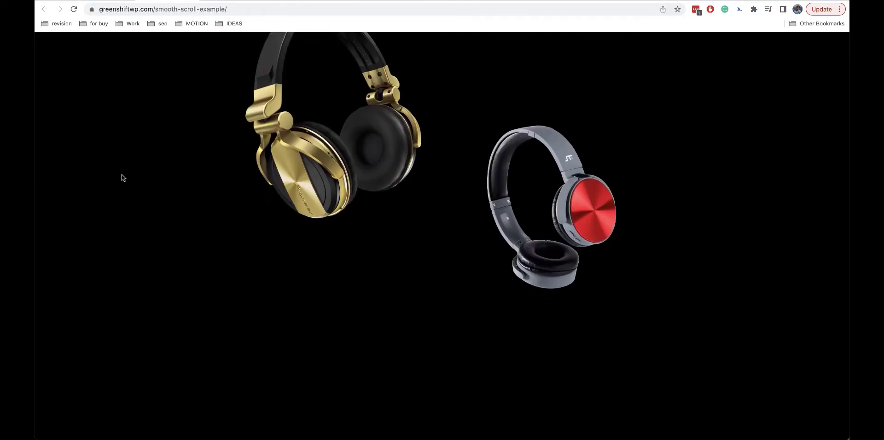
pyautogui.scroll(-15, 121, 175)
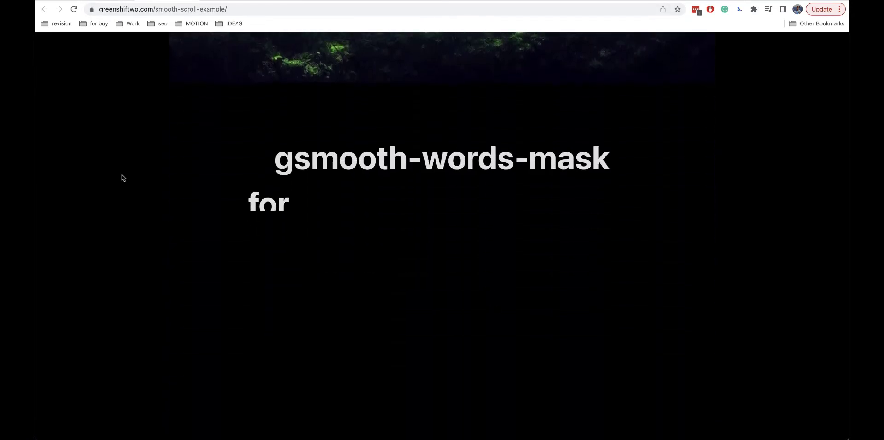
pyautogui.scroll(5, 373, 165)
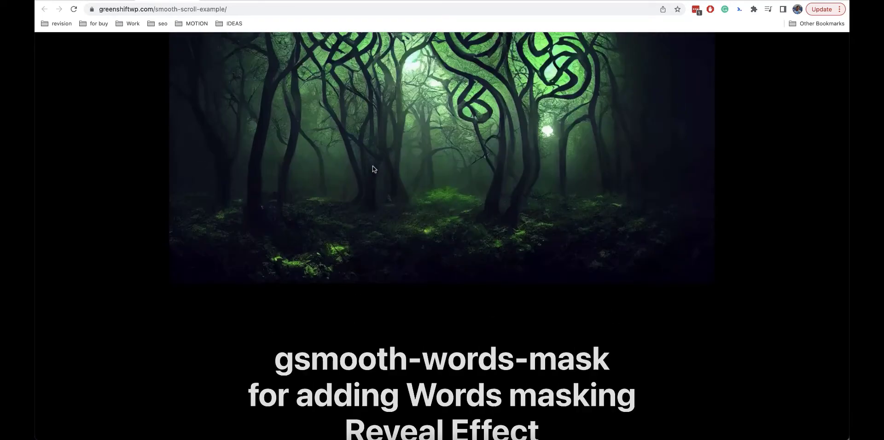
pyautogui.scroll(4, 372, 165)
pyautogui.scroll(-7, 373, 170)
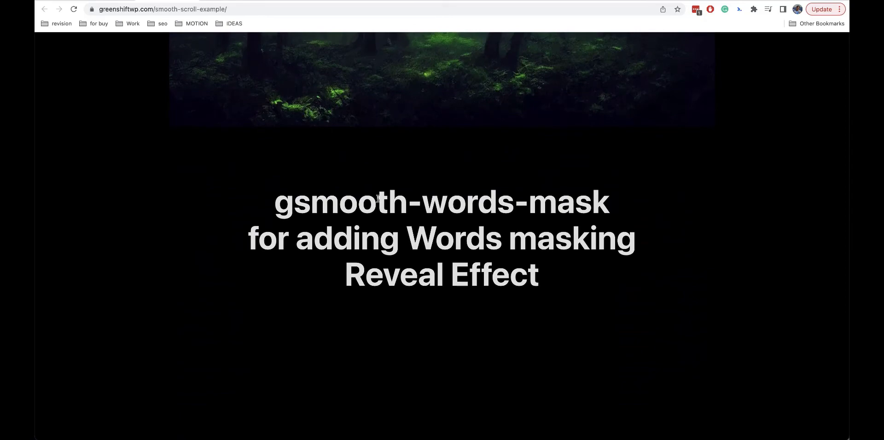
pyautogui.scroll(6, 404, 208)
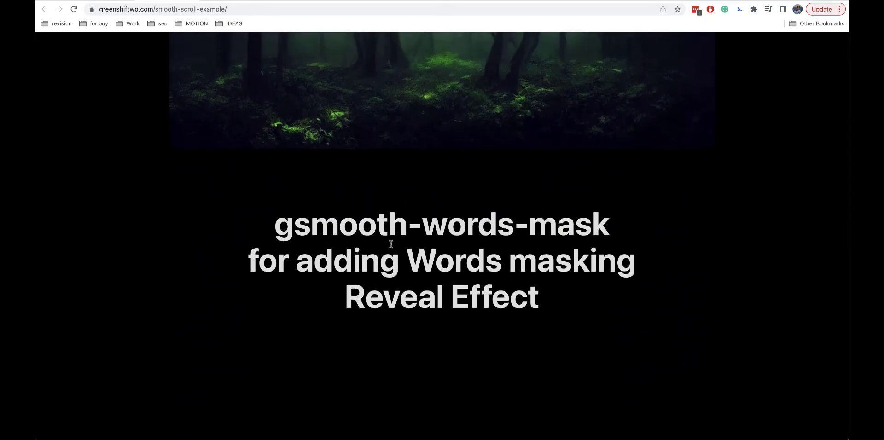
pyautogui.scroll(-3, 391, 246)
pyautogui.scroll(-5, 391, 247)
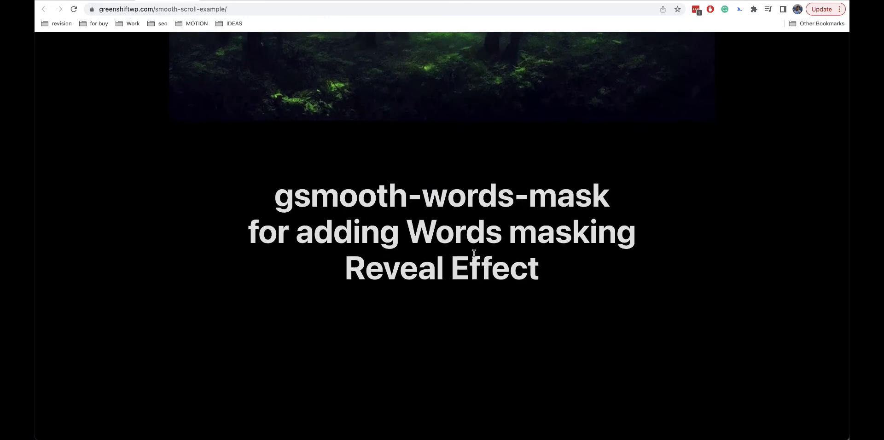
# Look up gsmooth-words-mask, gsmooth-scale-up and gsmooth-scale-down in the Smooth Scroller block's class list in the editor
pyautogui.click(120, 3)
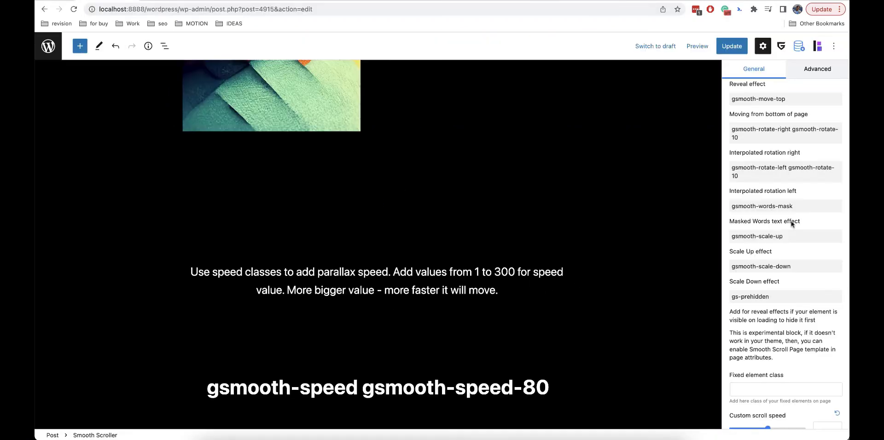
pyautogui.scroll(-2, 801, 226)
pyautogui.scroll(-1, 802, 226)
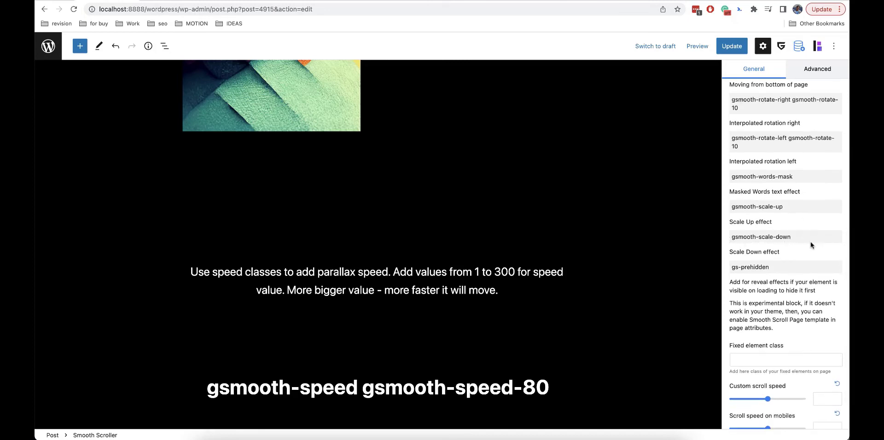
# Examine the scale effect on the circle, triangle and square under the gsmooth-scale text on the demo page
pyautogui.click(199, 3)
pyautogui.scroll(-9, 172, 204)
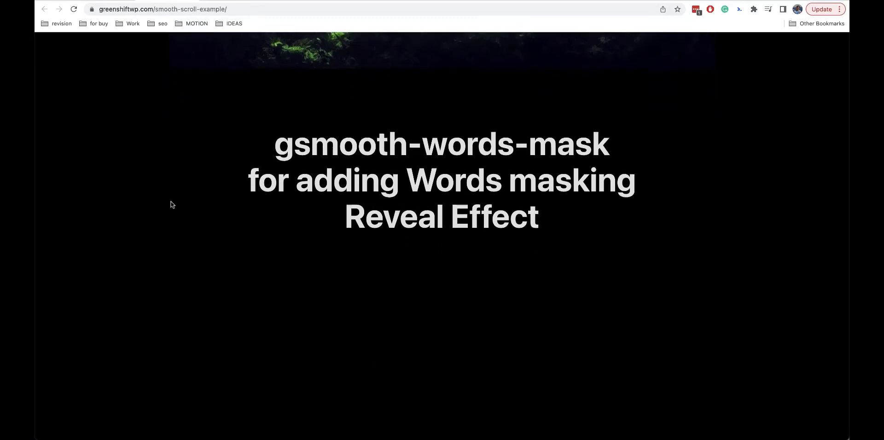
pyautogui.scroll(8, 573, 174)
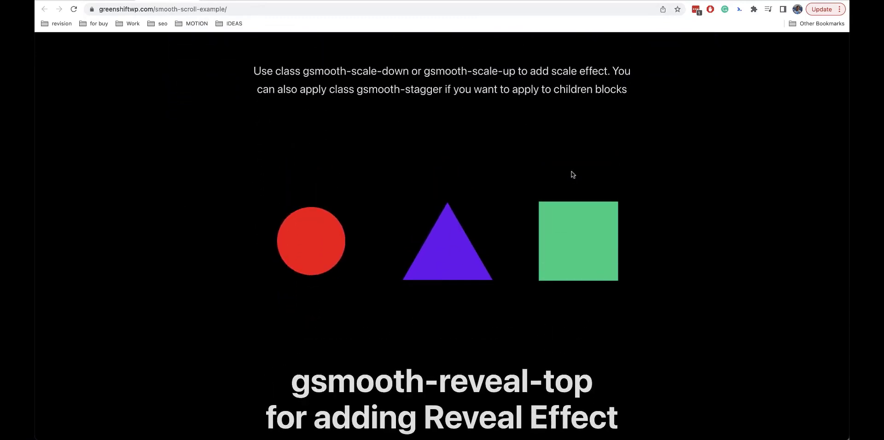
pyautogui.scroll(-3, 572, 174)
pyautogui.scroll(-3, 573, 174)
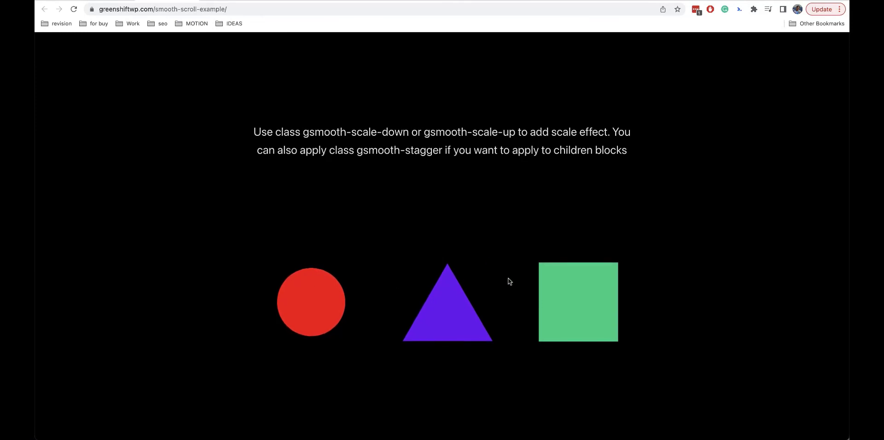
# Look up gsmooth-stagger in the editor's class list and compare it with the three shapes' appearance on the demo page
pyautogui.hotkey('ctrl', 'Tab')
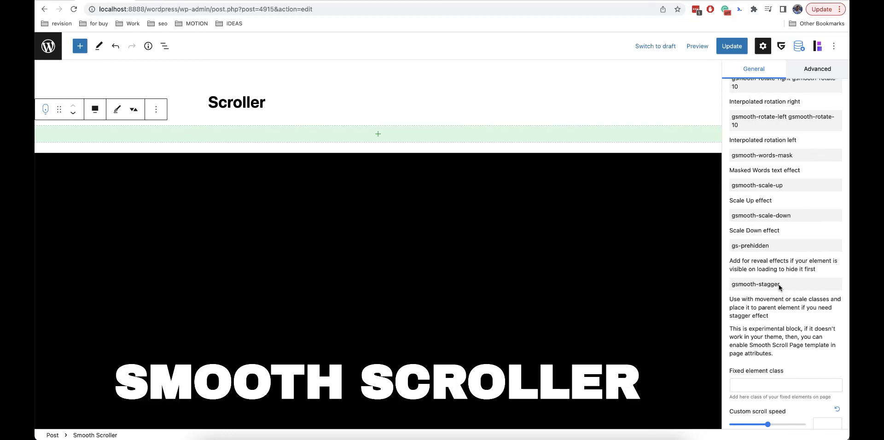
pyautogui.scroll(-10, 576, 290)
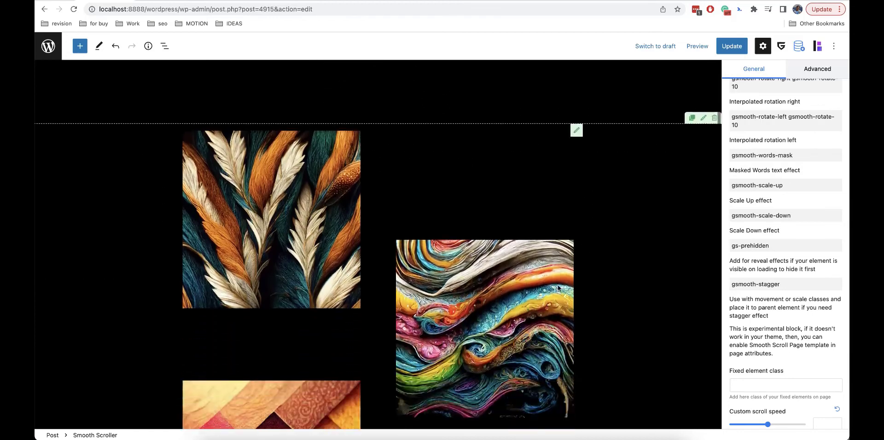
pyautogui.hotkey('ctrl', 'shift', 'Tab')
pyautogui.scroll(10, 217, 161)
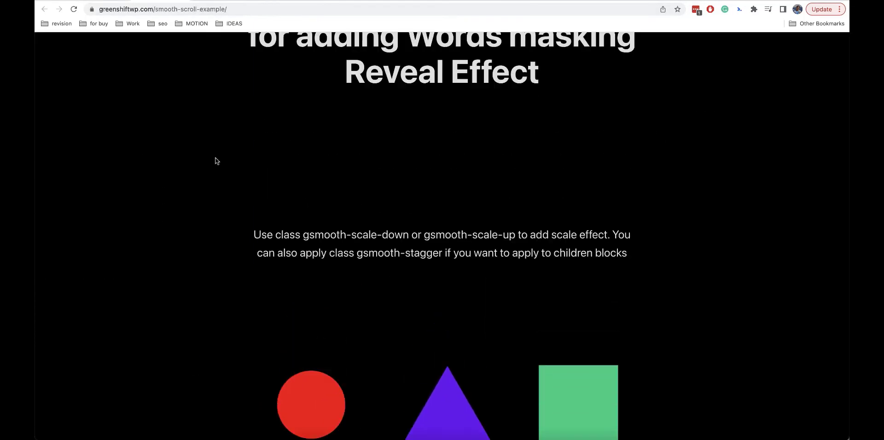
pyautogui.scroll(-10, 216, 161)
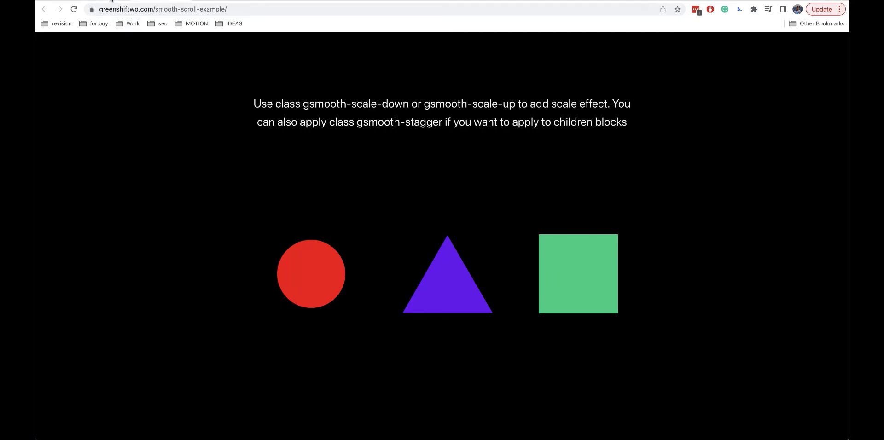
# Find the scale effect section in the editor and select the container wrapping the circle, triangle and square
pyautogui.click(111, 1)
pyautogui.scroll(-10, 355, 224)
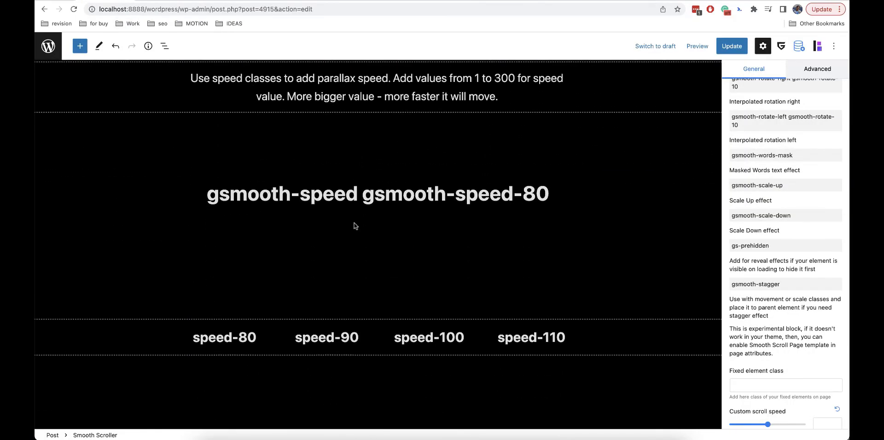
pyautogui.scroll(-10, 355, 225)
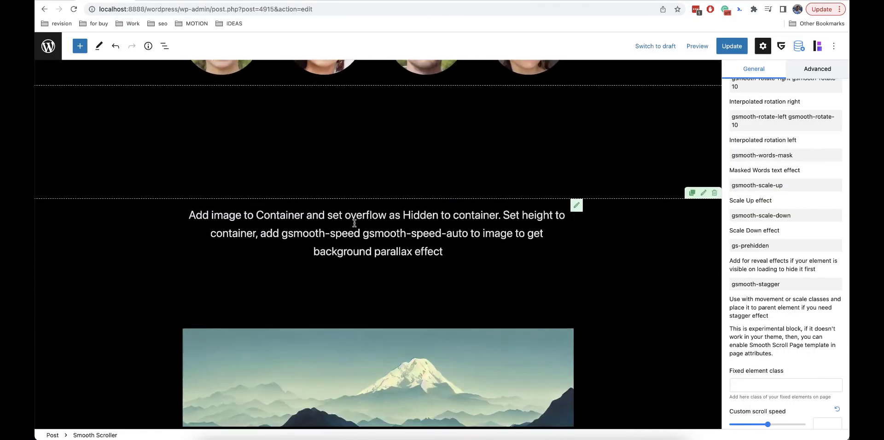
pyautogui.scroll(-10, 354, 223)
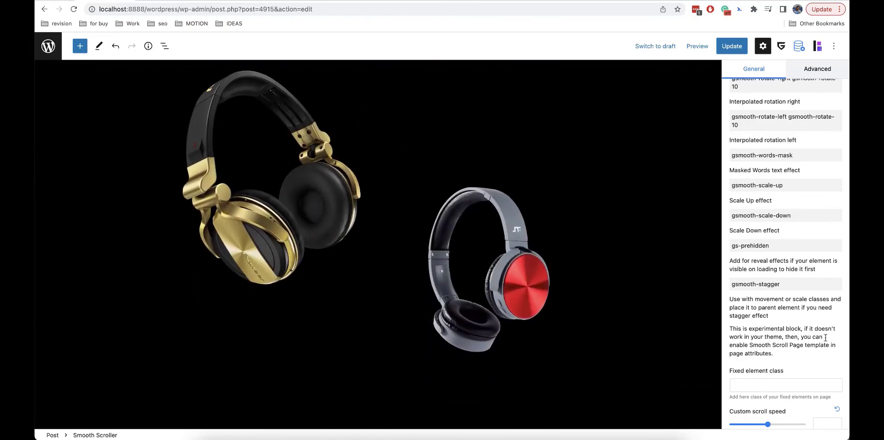
pyautogui.scroll(-10, 682, 300)
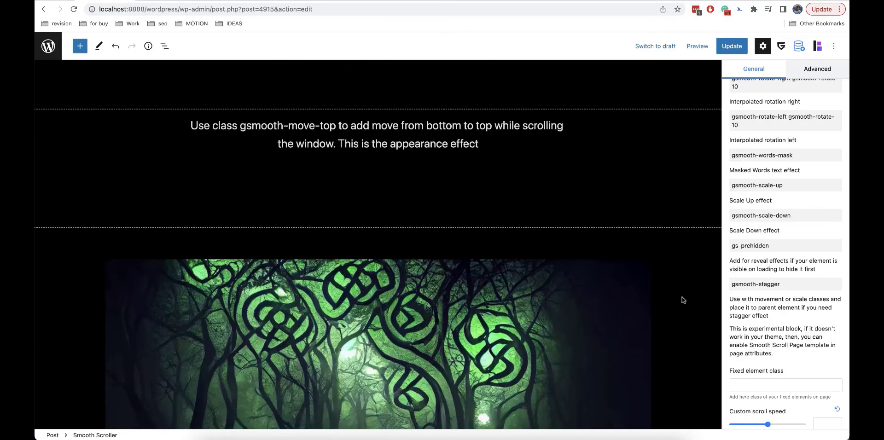
pyautogui.scroll(-10, 681, 300)
pyautogui.scroll(3, 645, 286)
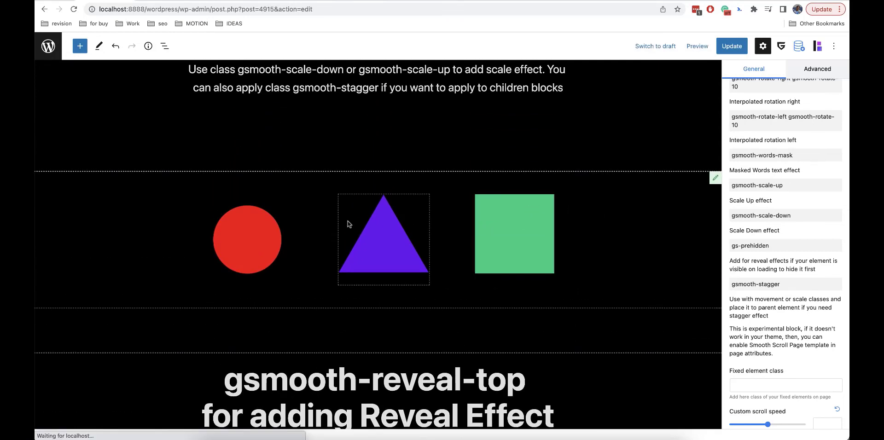
pyautogui.click(713, 184)
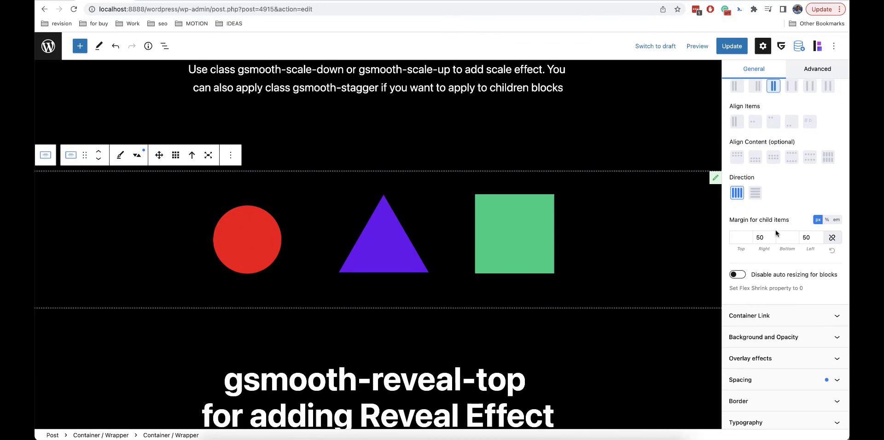
# Open the shape container's advanced settings to view its additional CSS classes
pyautogui.scroll(6, 779, 195)
pyautogui.click(807, 143)
pyautogui.scroll(-1, 797, 302)
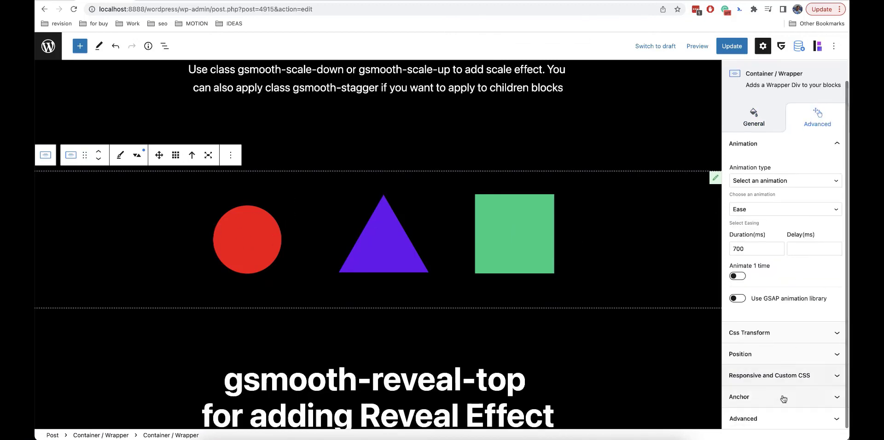
pyautogui.click(782, 417)
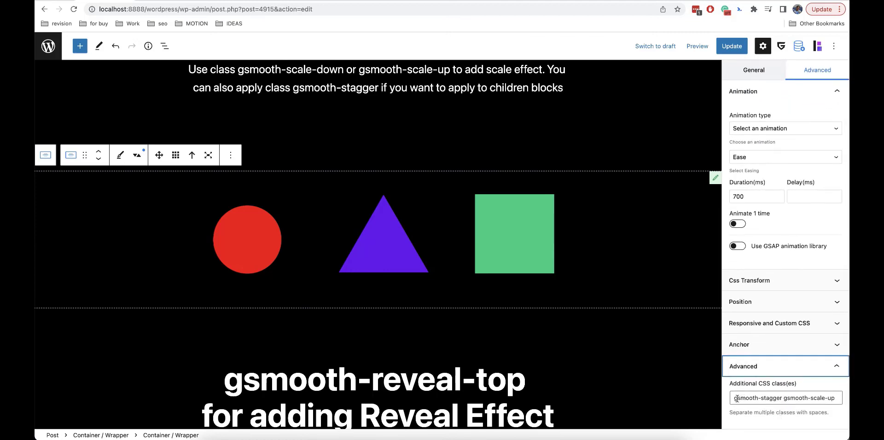